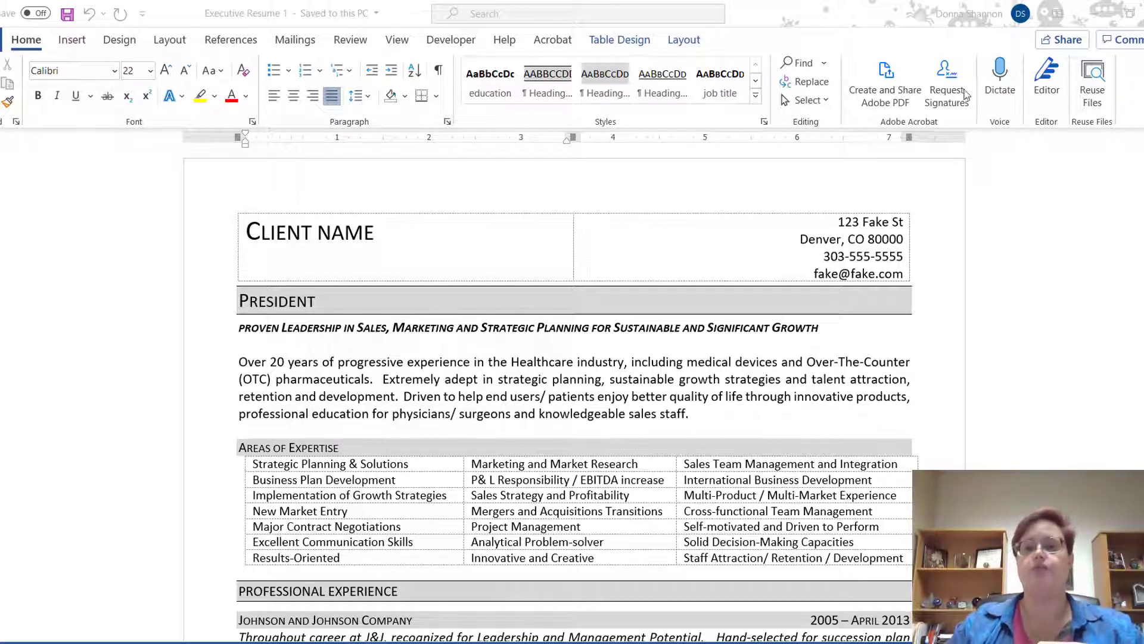
- Check in the style gallery which style the client name at the top of the resume uses
{"action": "left_click", "coordinate": [760, 109]}
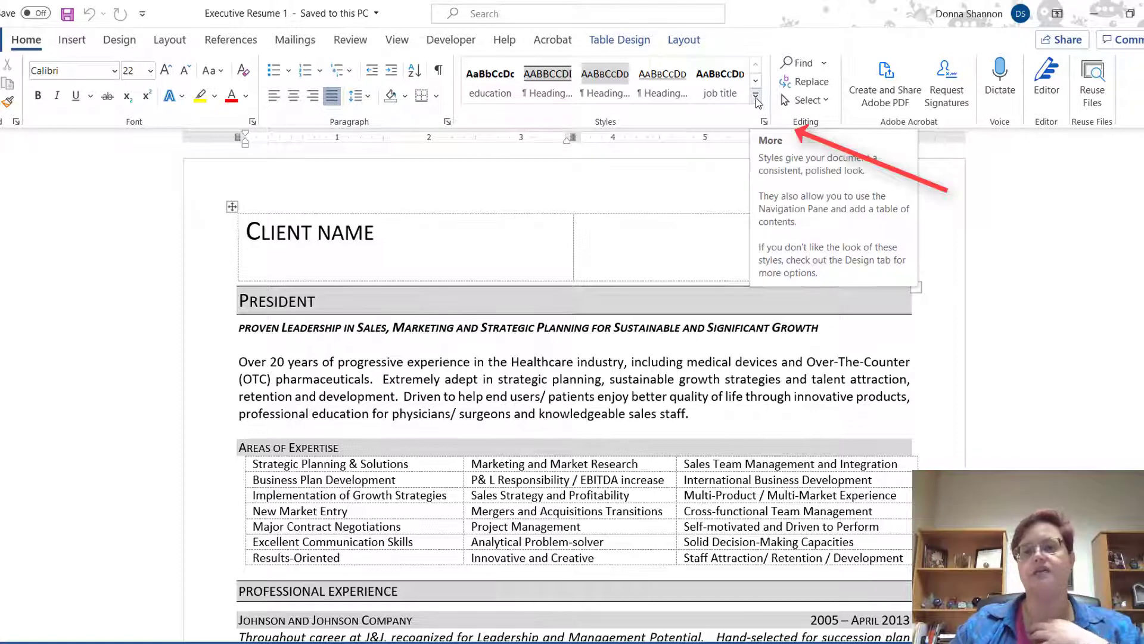
{"action": "left_click", "coordinate": [757, 97]}
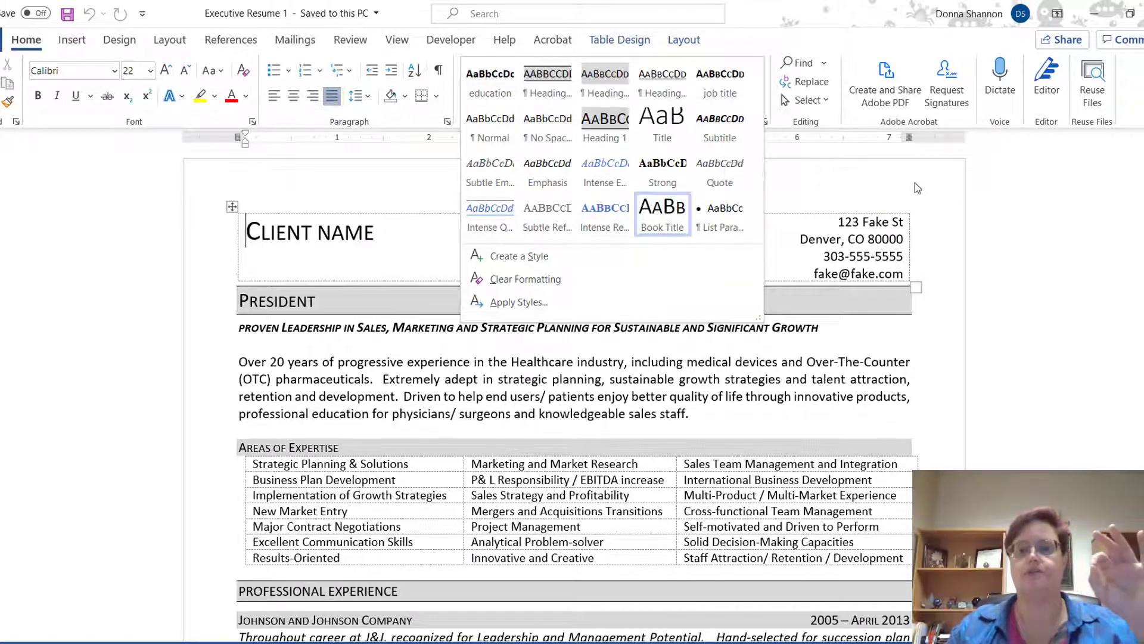
{"action": "left_click", "coordinate": [938, 194]}
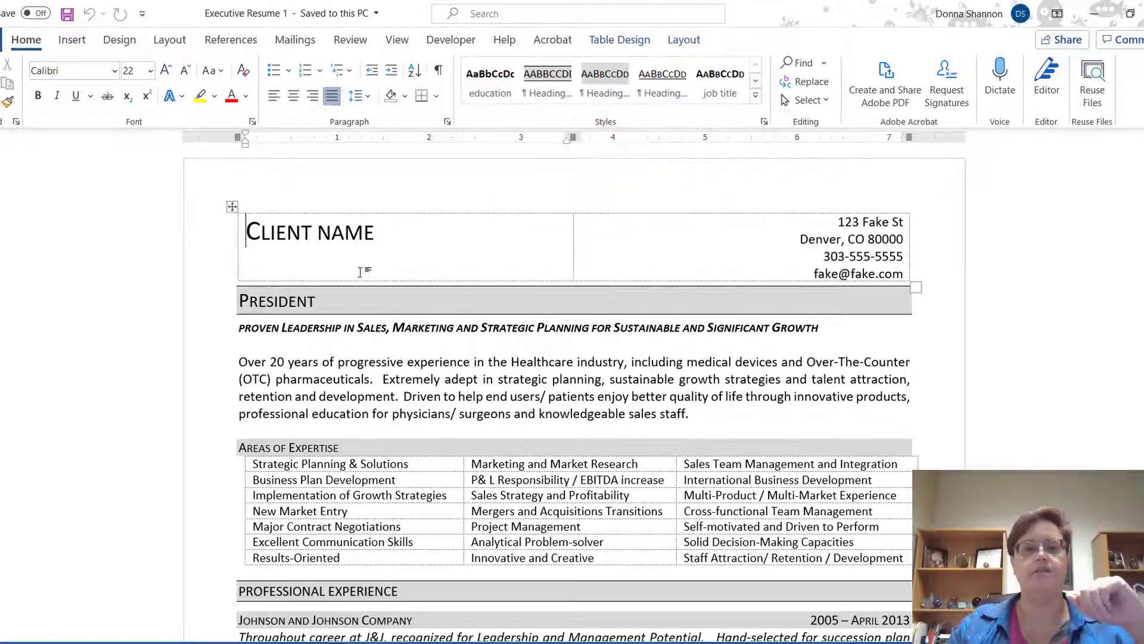
{"action": "left_click_drag", "start_coordinate": [375, 230], "coordinate": [269, 249]}
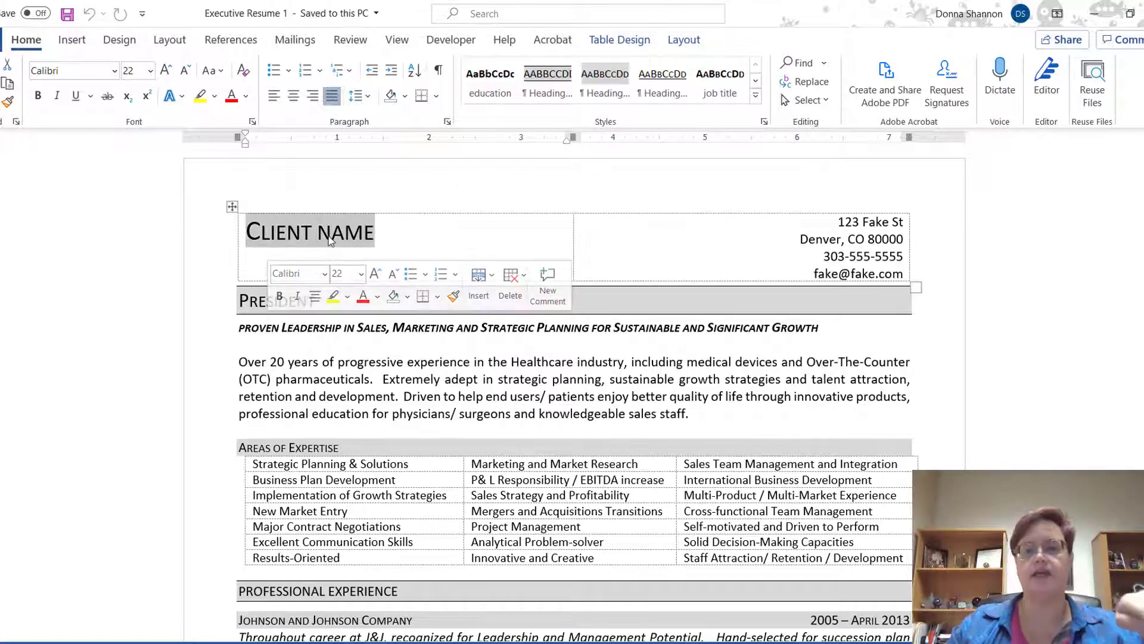
{"action": "left_click", "coordinate": [756, 97]}
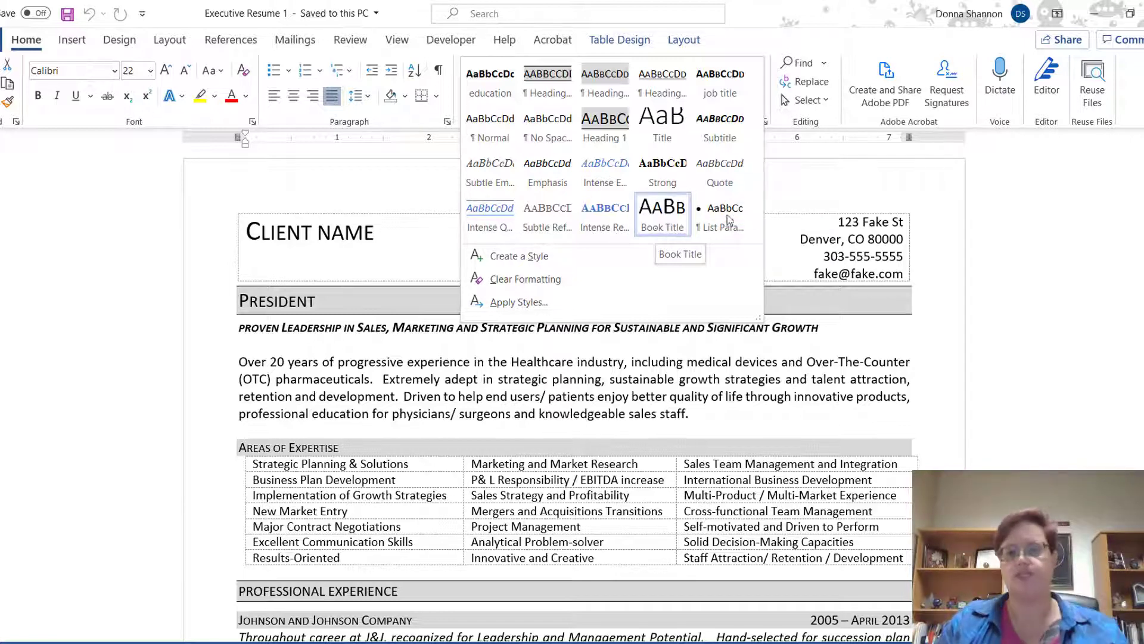
{"action": "left_click", "coordinate": [957, 238]}
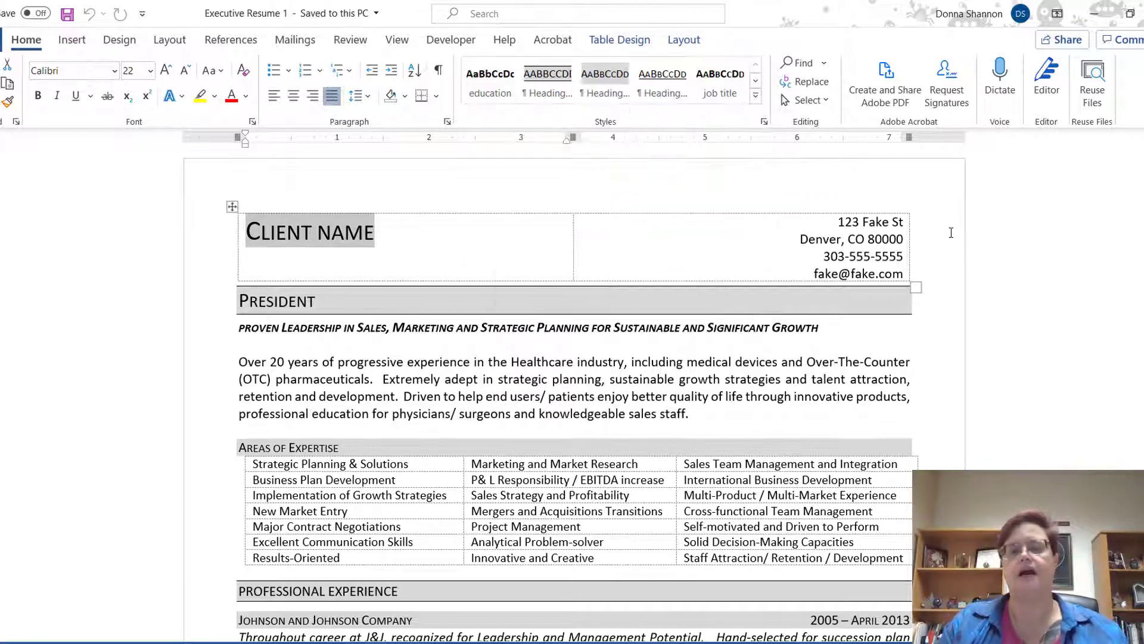
- Examine the table layout of the name and contact header and of the Areas of Expertise list by selecting their cells
{"action": "left_click", "coordinate": [745, 252]}
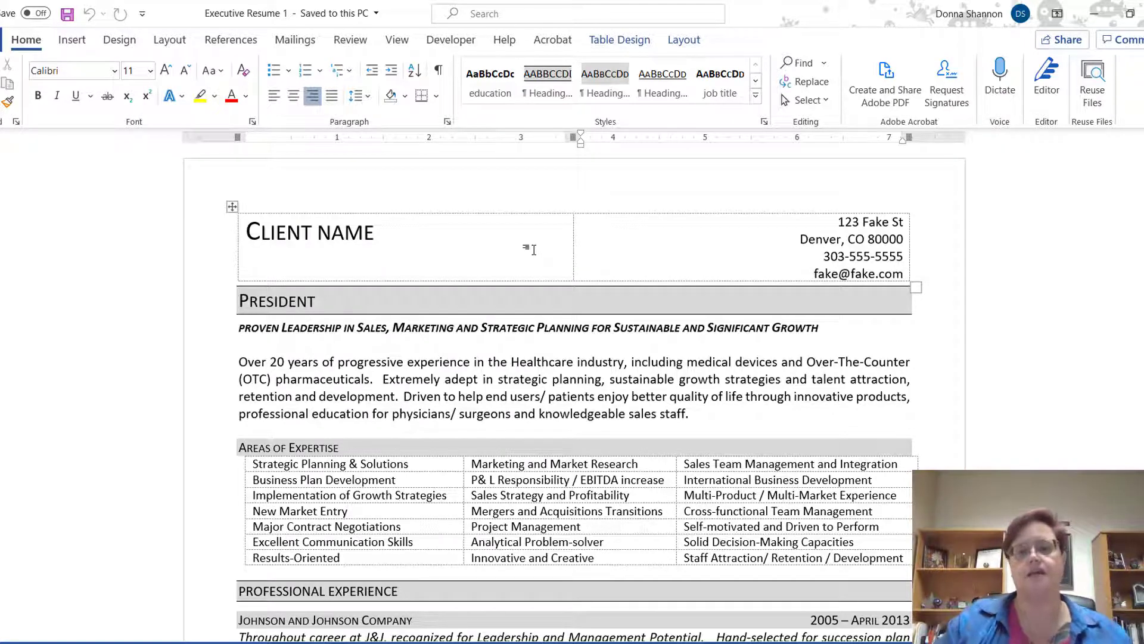
{"action": "left_click_drag", "start_coordinate": [534, 250], "coordinate": [649, 236]}
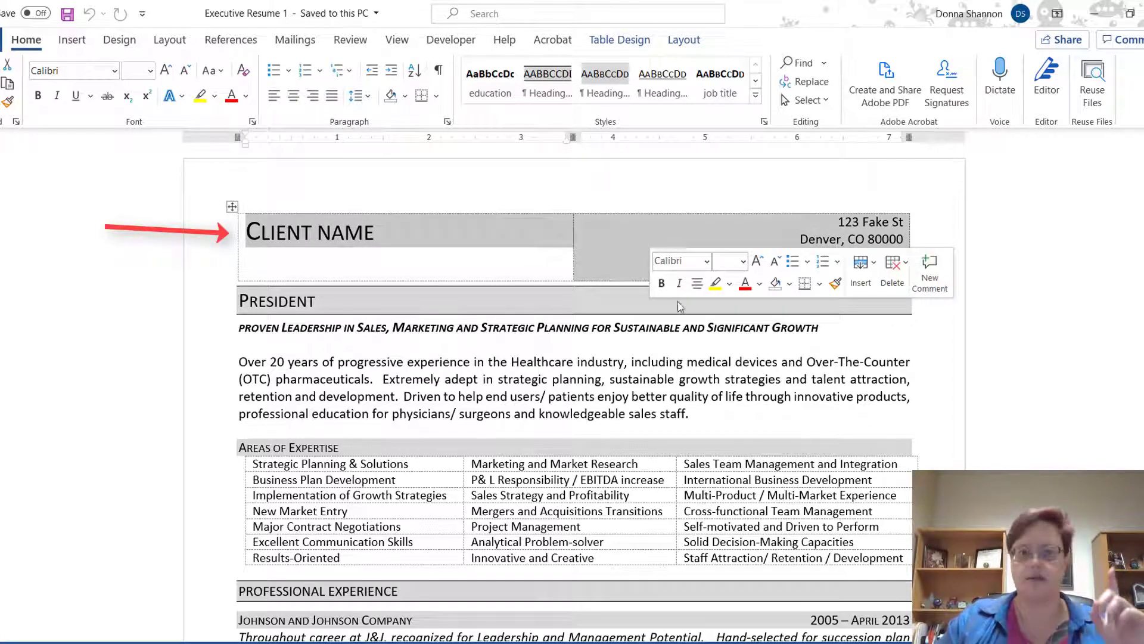
{"action": "left_click", "coordinate": [769, 427]}
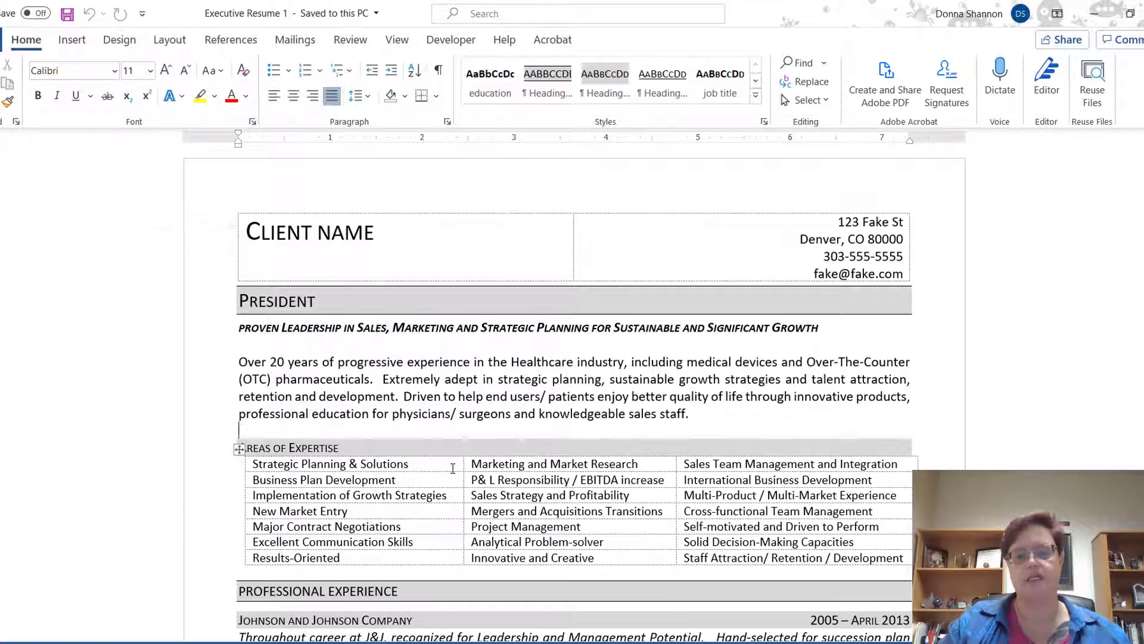
{"action": "left_click_drag", "start_coordinate": [416, 464], "coordinate": [734, 547]}
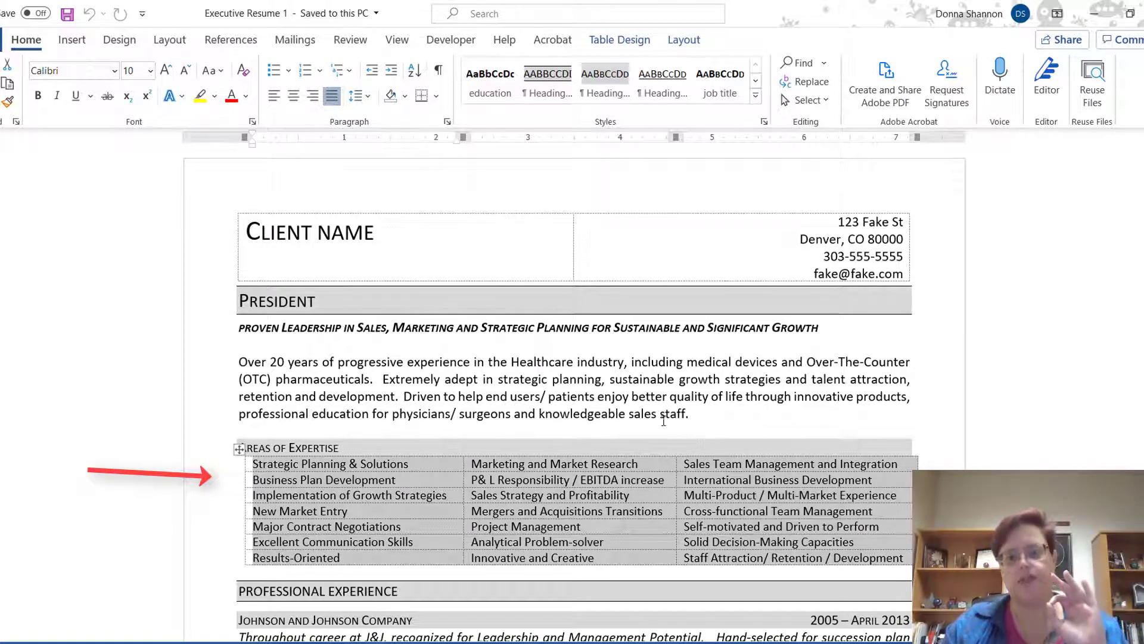
{"action": "left_click", "coordinate": [749, 424]}
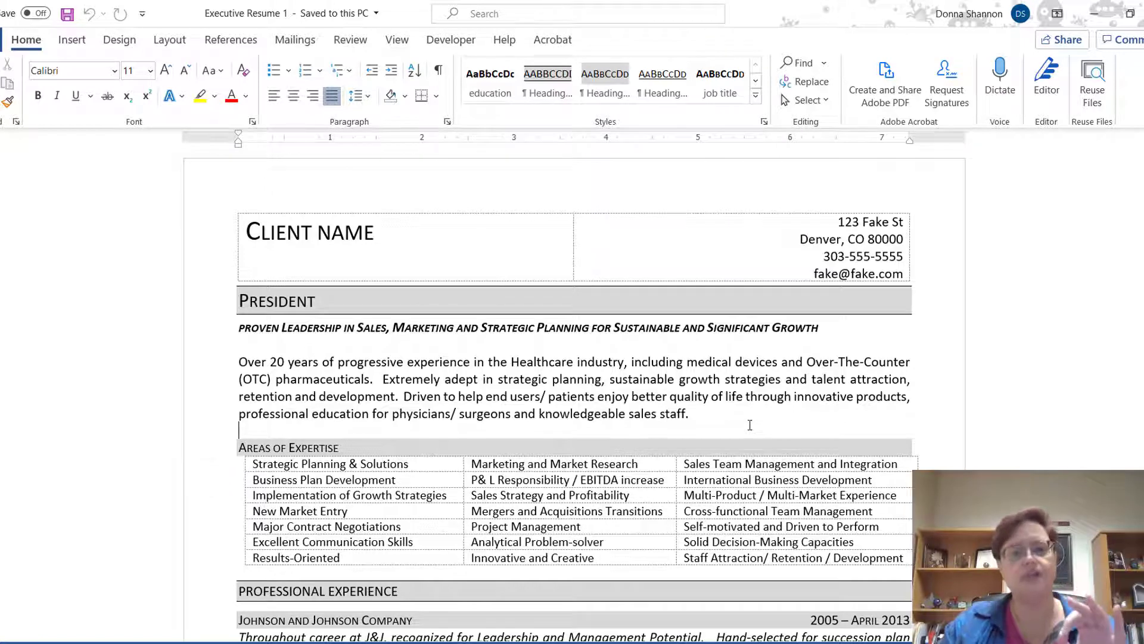
- Hide the table gridlines in the resume and look briefly into the first-page header area
{"action": "left_click", "coordinate": [719, 239]}
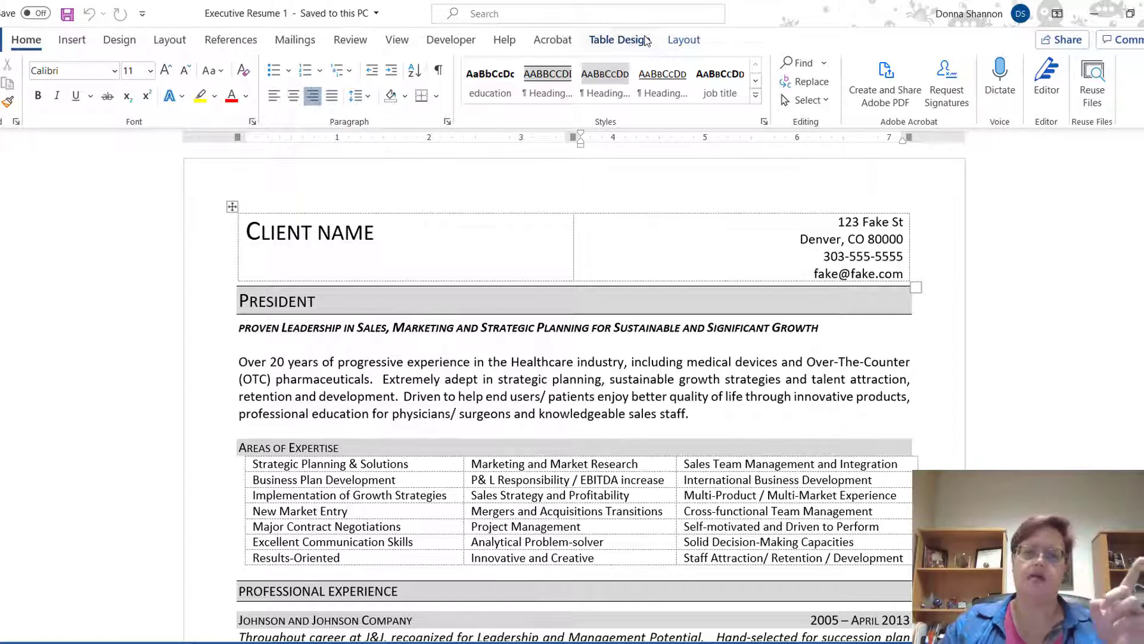
{"action": "left_click", "coordinate": [436, 97]}
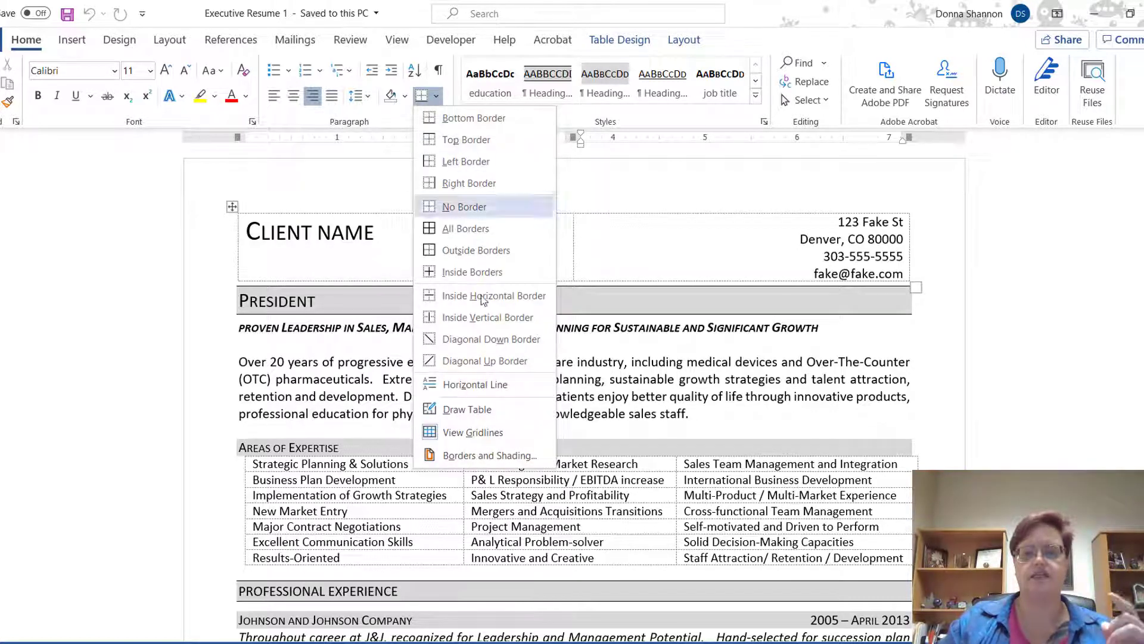
{"action": "left_click", "coordinate": [471, 437]}
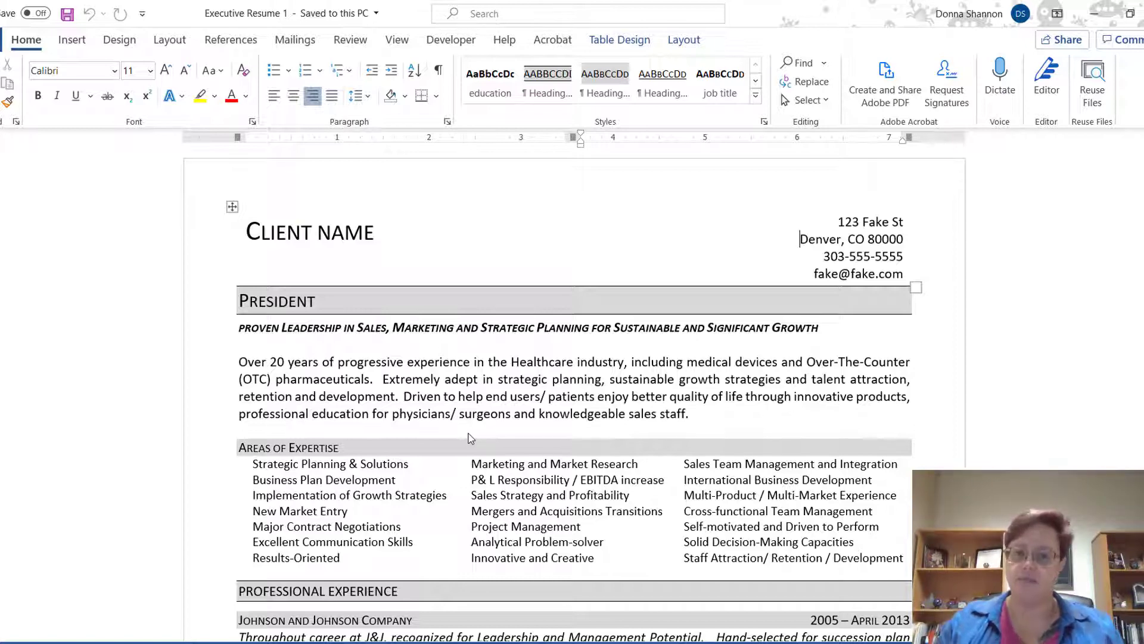
{"action": "double_click", "coordinate": [691, 203]}
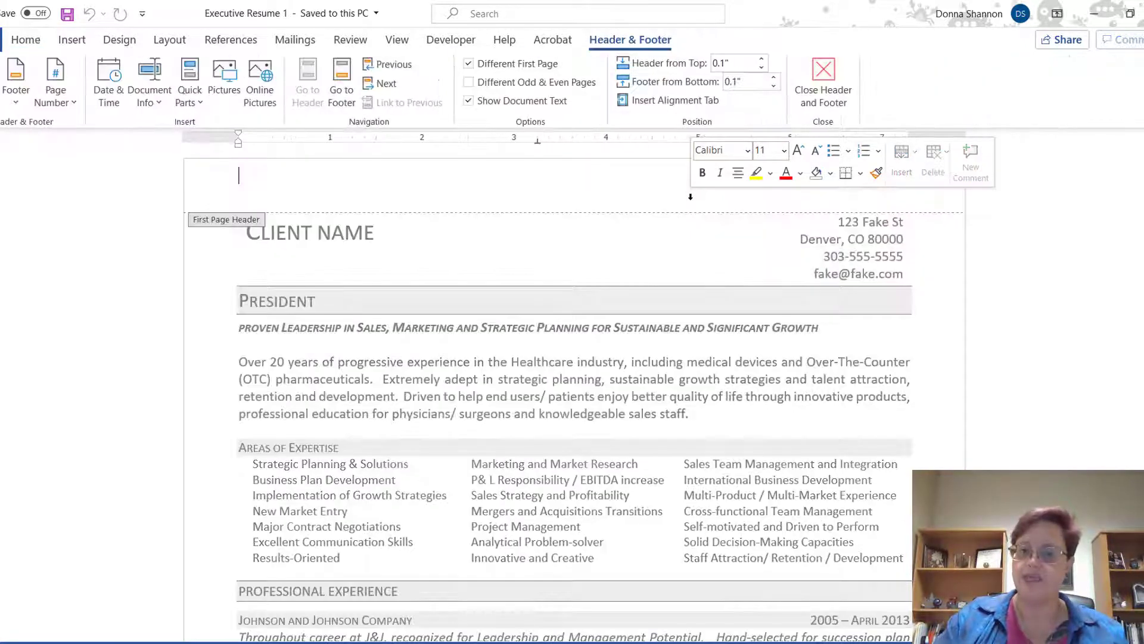
{"action": "double_click", "coordinate": [684, 259]}
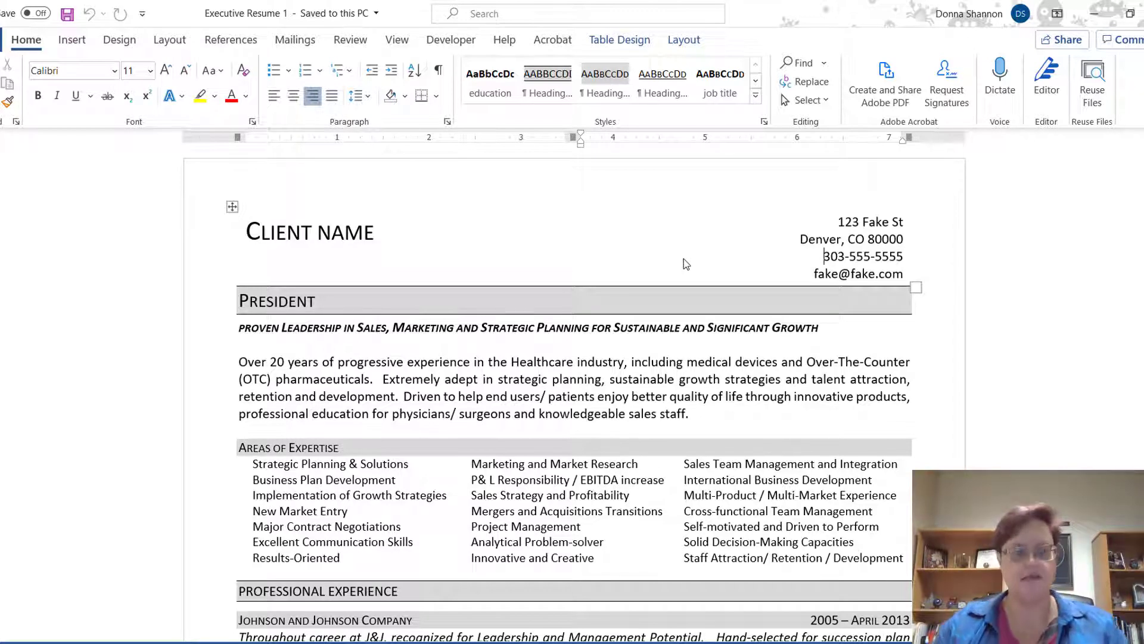
- Check in the style gallery which style the President heading uses
{"action": "left_click", "coordinate": [609, 295]}
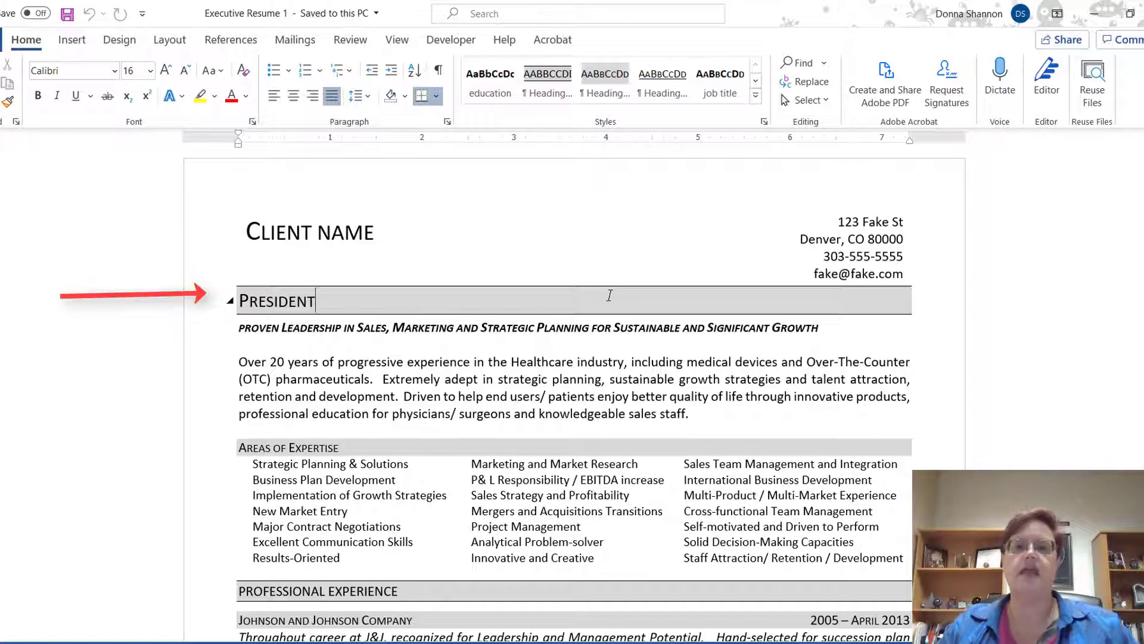
{"action": "left_click", "coordinate": [756, 96]}
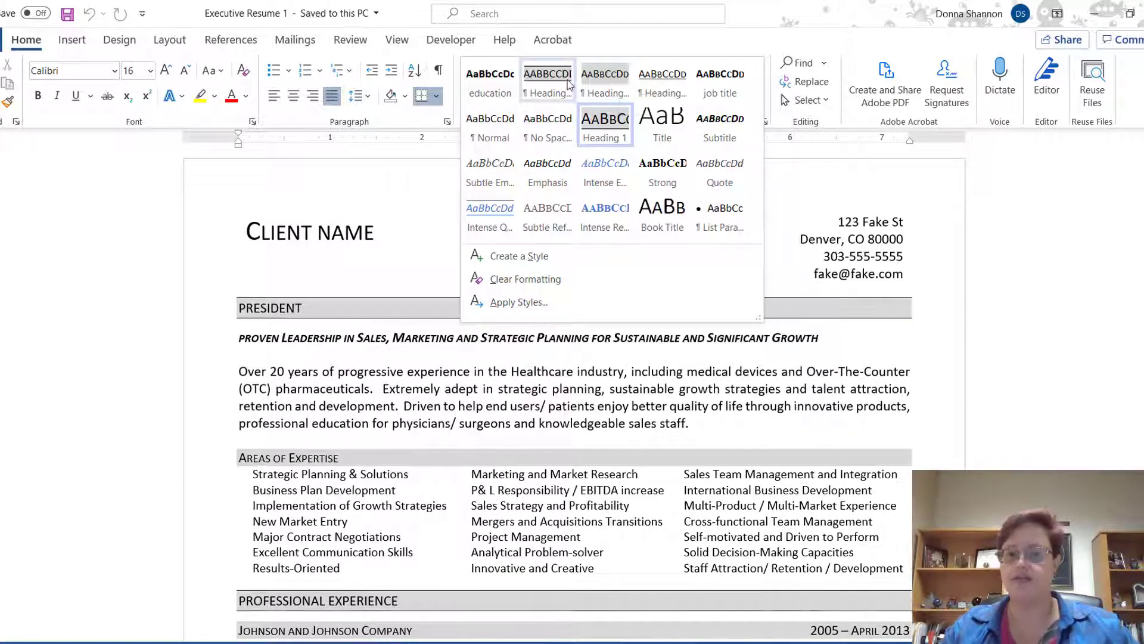
{"action": "left_click", "coordinate": [804, 185]}
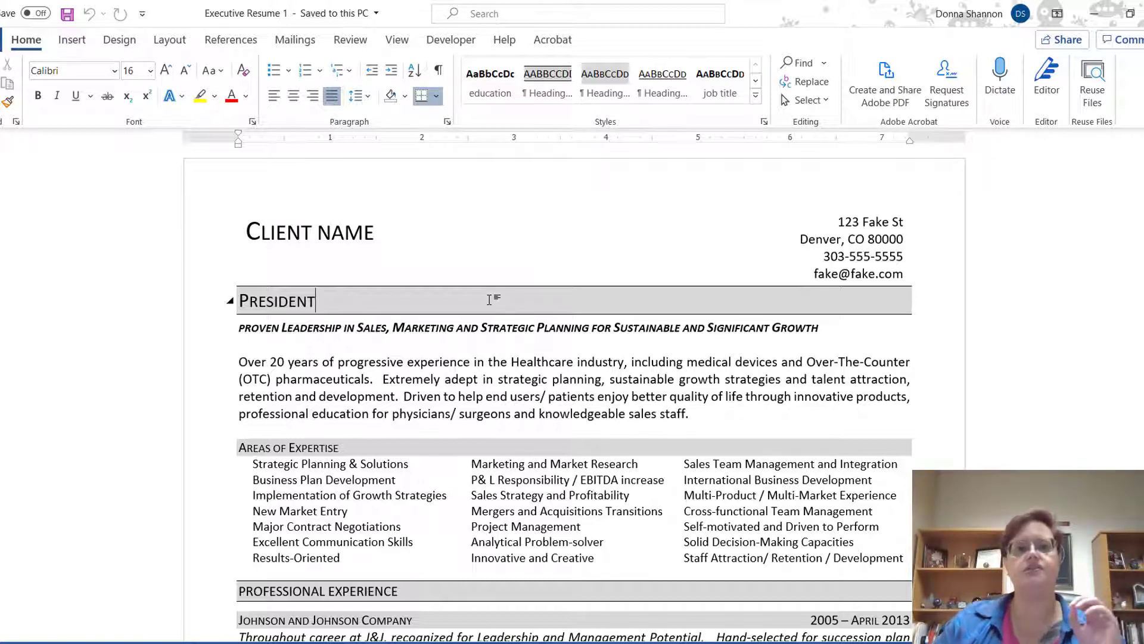
- Shade the President heading with a custom light pink-purple, hex #EEC2F0
{"action": "left_click", "coordinate": [405, 97]}
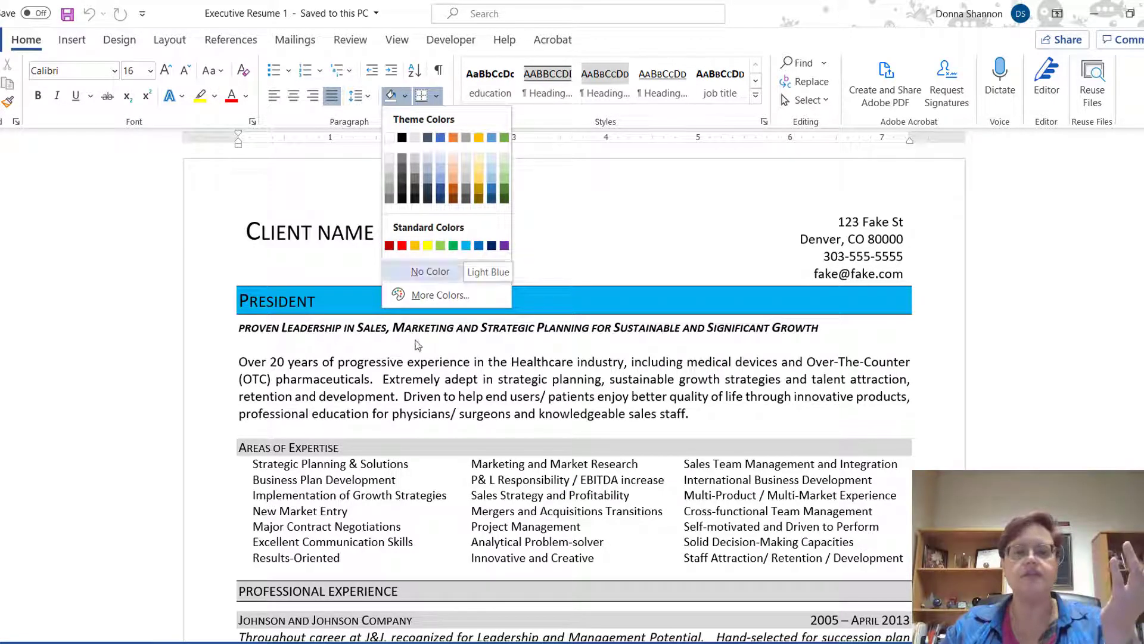
{"action": "left_click", "coordinate": [438, 296]}
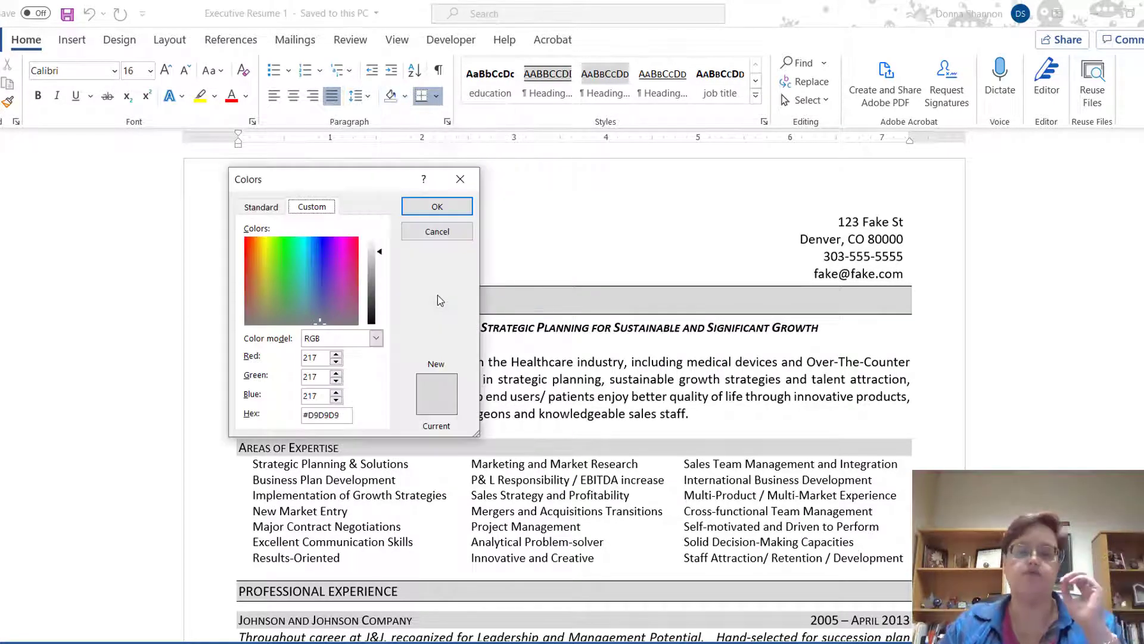
{"action": "left_click", "coordinate": [340, 273]}
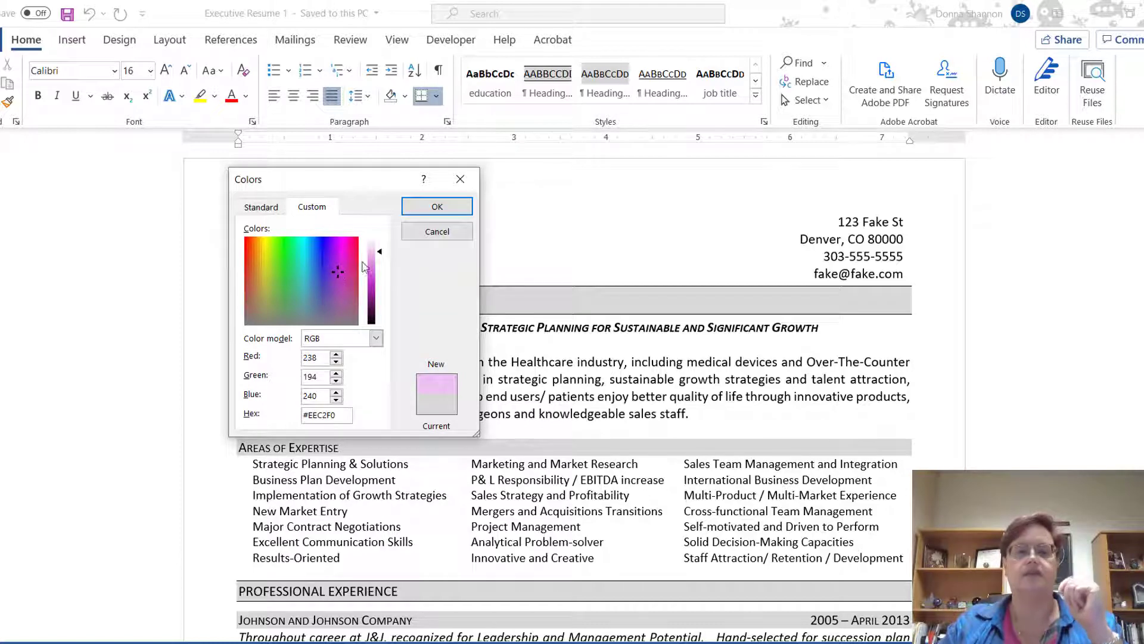
{"action": "left_click", "coordinate": [437, 206]}
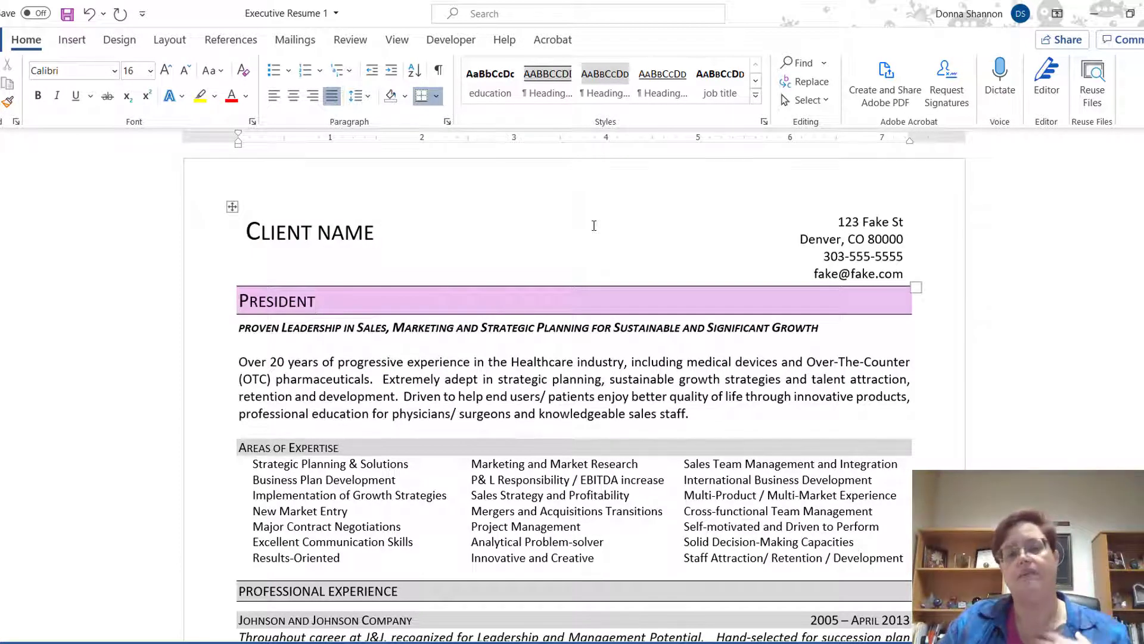
- Update the Heading 1 style to match the shaded President heading
{"action": "left_click", "coordinate": [756, 97]}
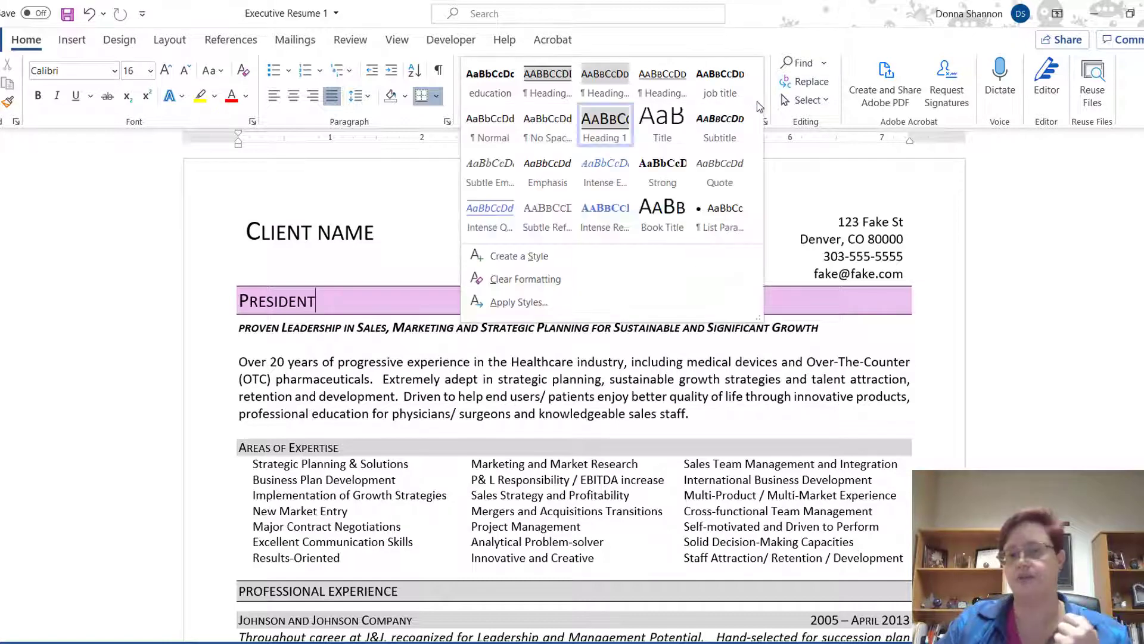
{"action": "left_click", "coordinate": [788, 168]}
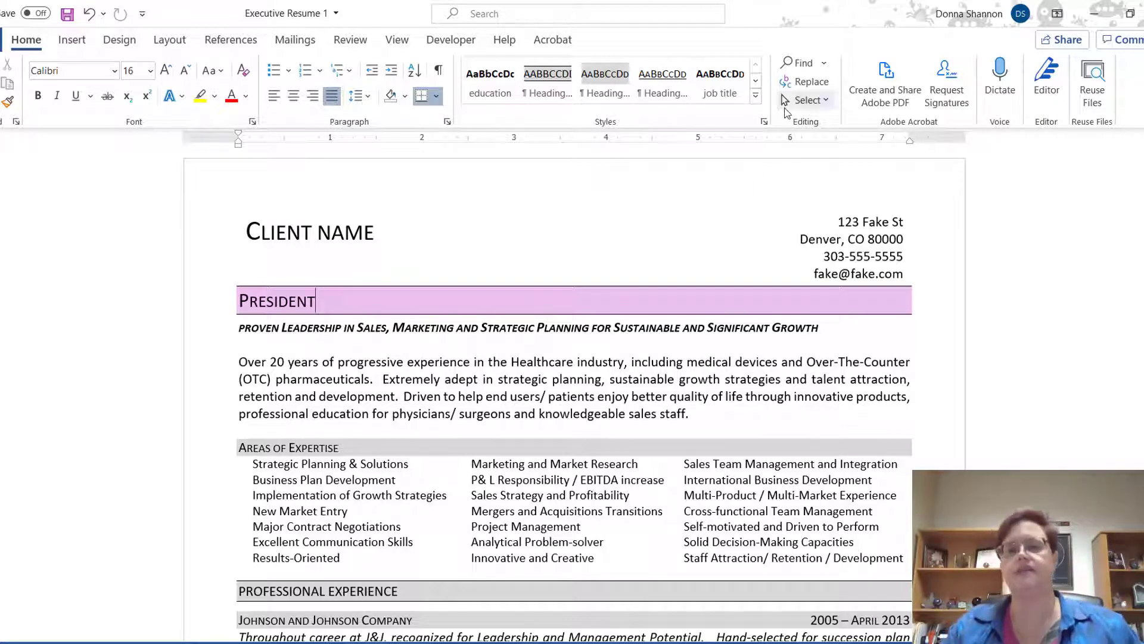
{"action": "left_click", "coordinate": [755, 95]}
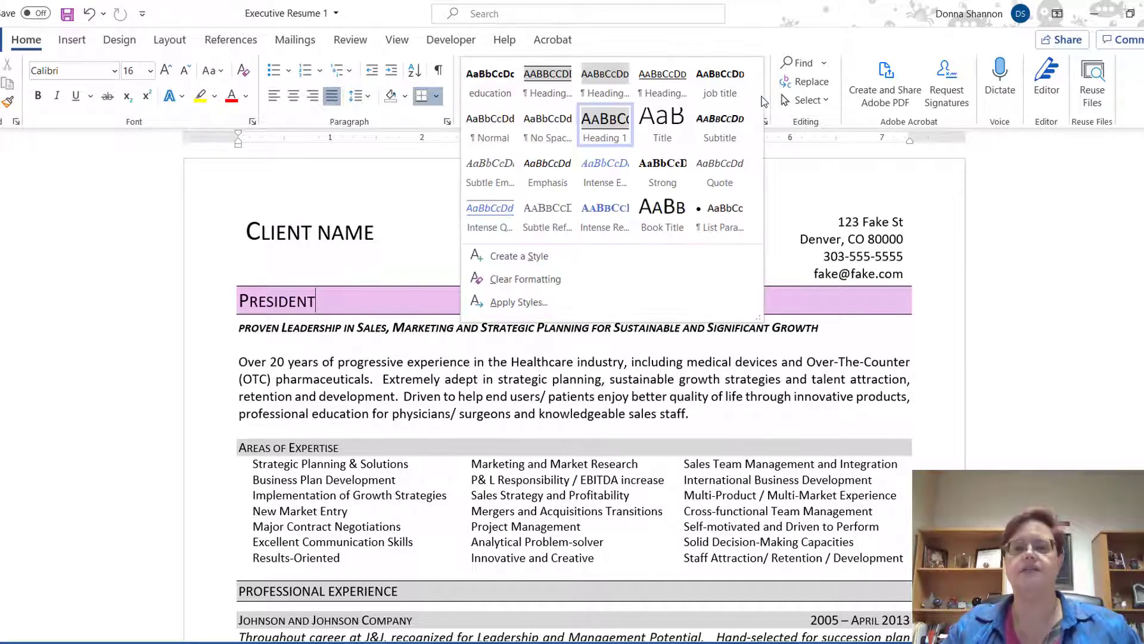
{"action": "right_click", "coordinate": [603, 129]}
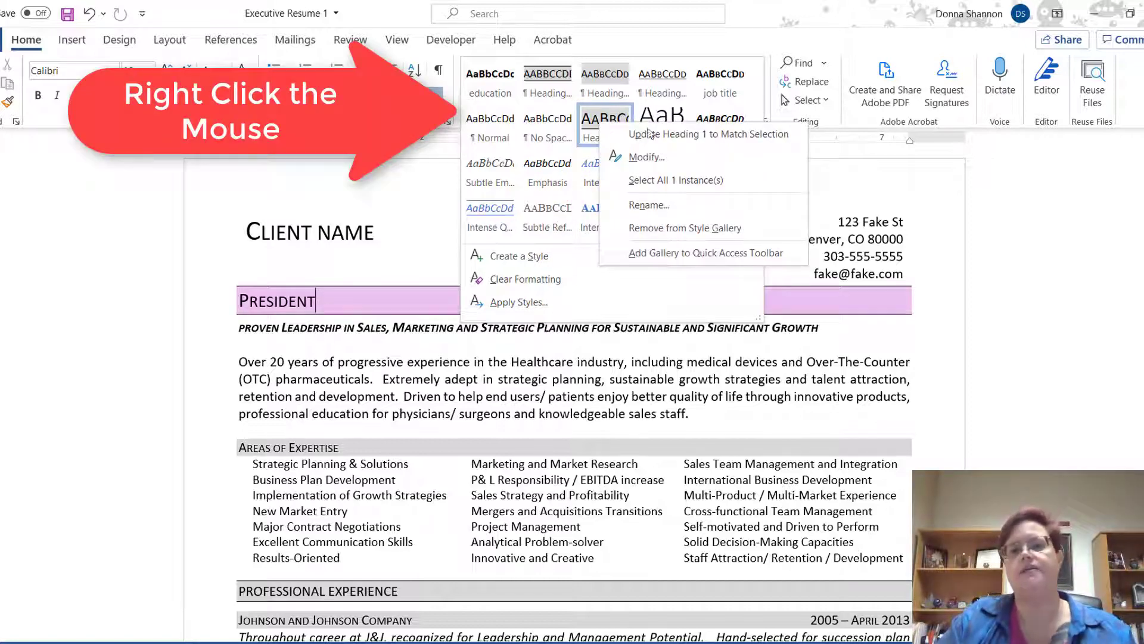
{"action": "left_click", "coordinate": [692, 135]}
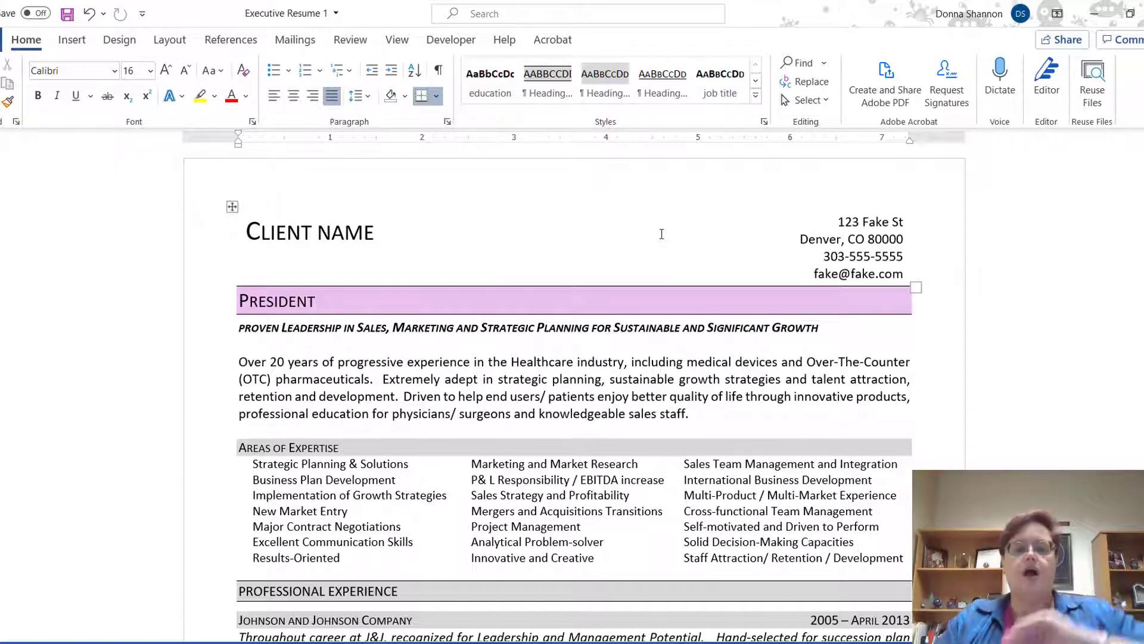
- Try applying the Heading 1 style to the Areas of Expertise heading and undo it
{"action": "left_click", "coordinate": [649, 446]}
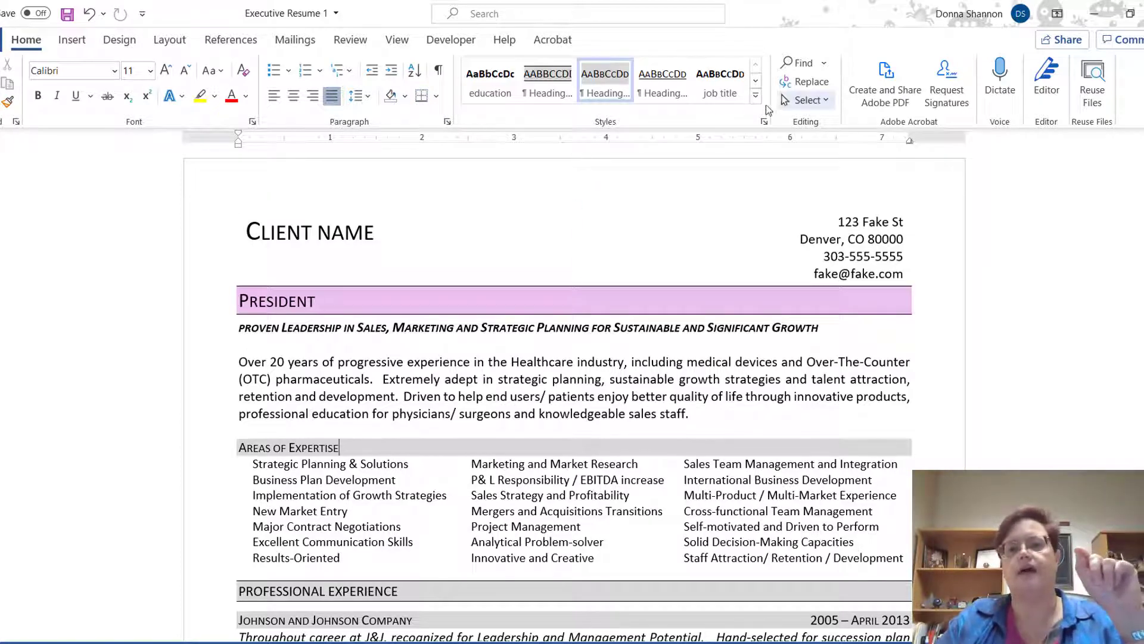
{"action": "left_click", "coordinate": [756, 95]}
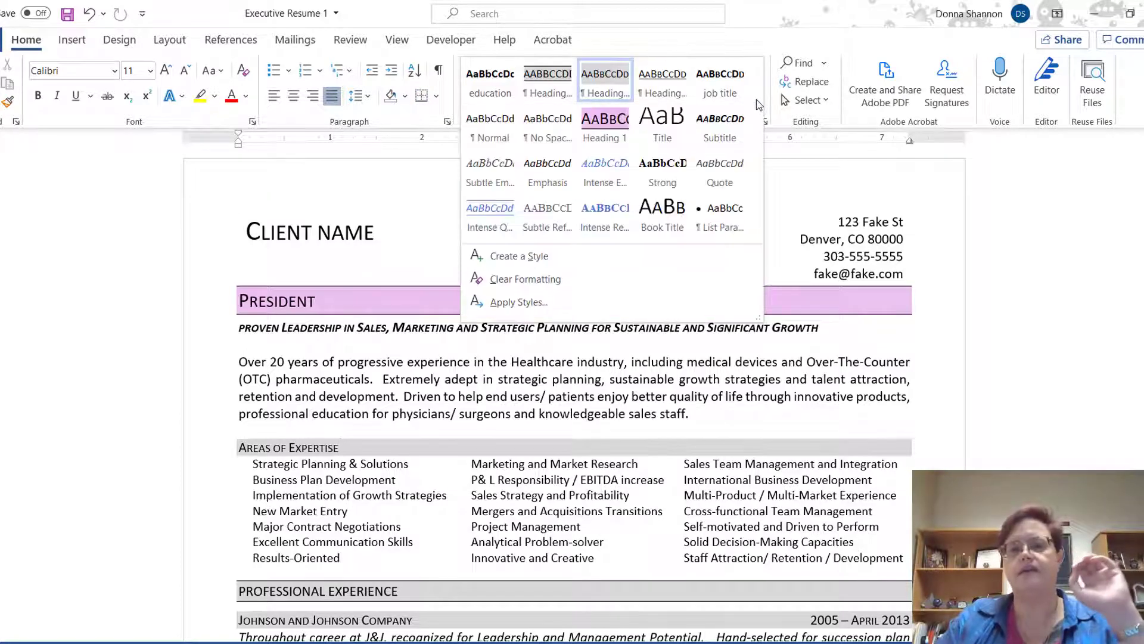
{"action": "left_click", "coordinate": [600, 125]}
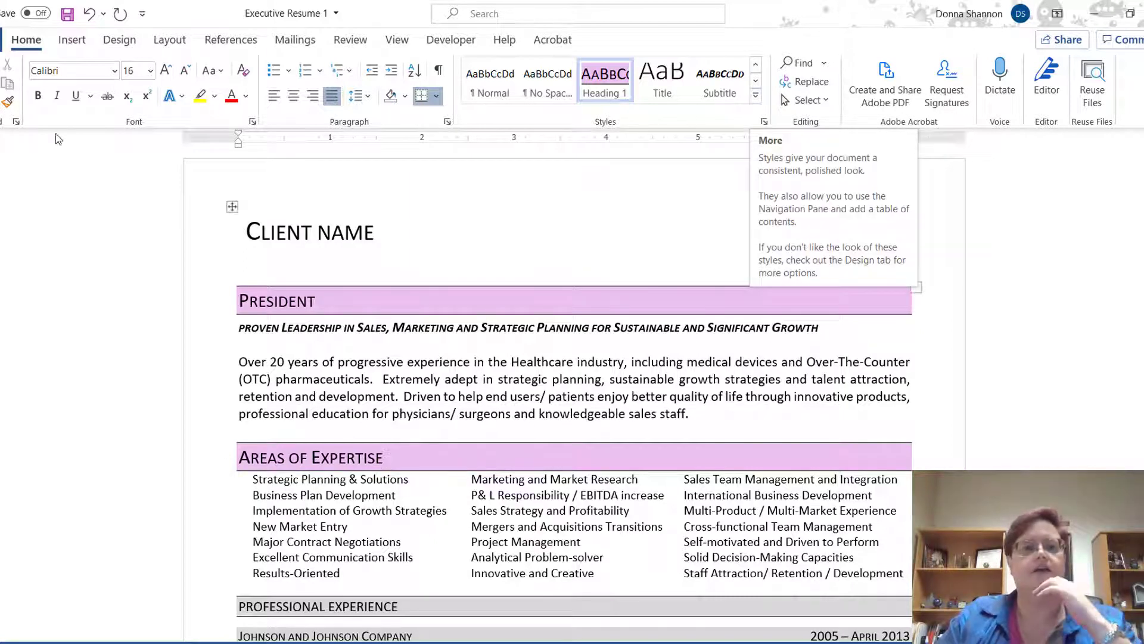
{"action": "left_click", "coordinate": [89, 13]}
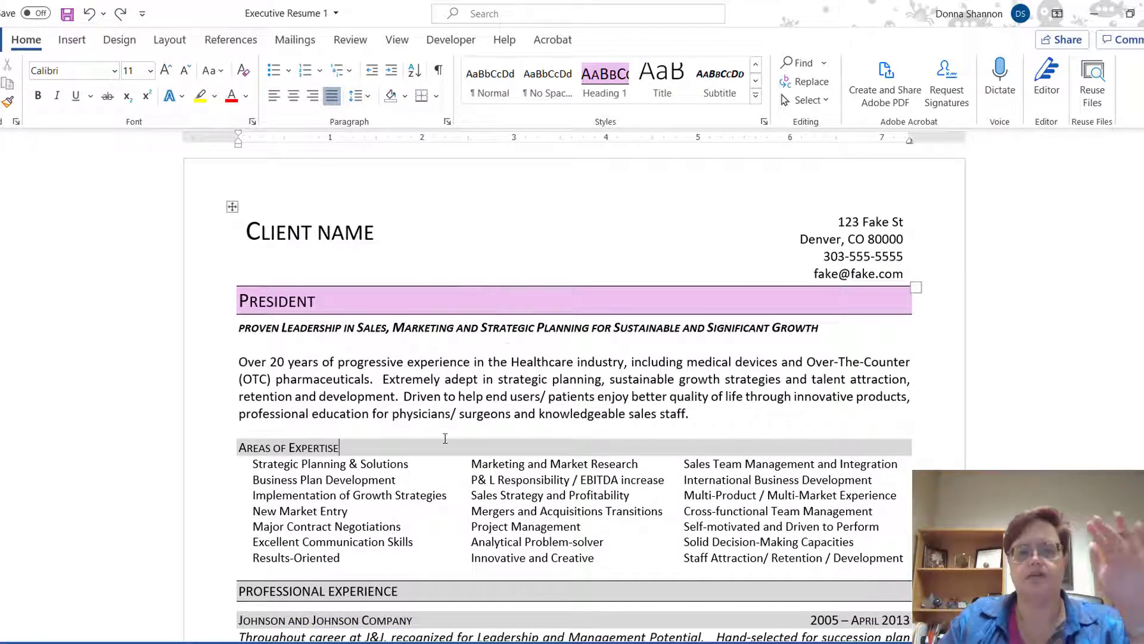
- Shade the Areas of Expertise heading with the same recent light pink-purple as the President heading
{"action": "scroll", "coordinate": [442, 446], "scroll_direction": "down", "scroll_amount": 1}
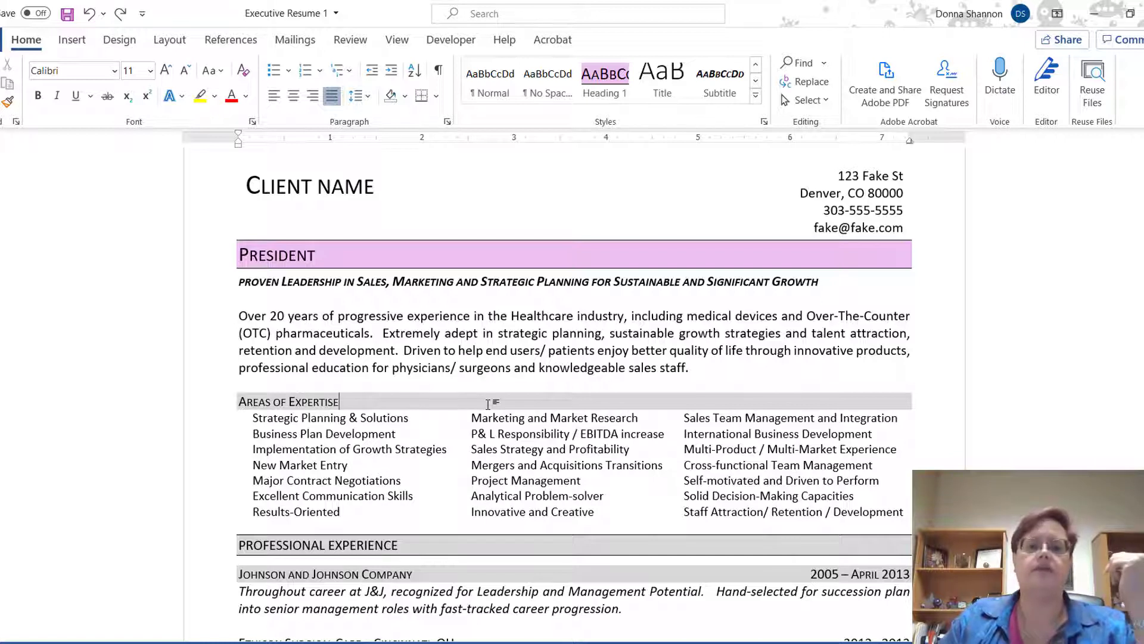
{"action": "left_click", "coordinate": [404, 97]}
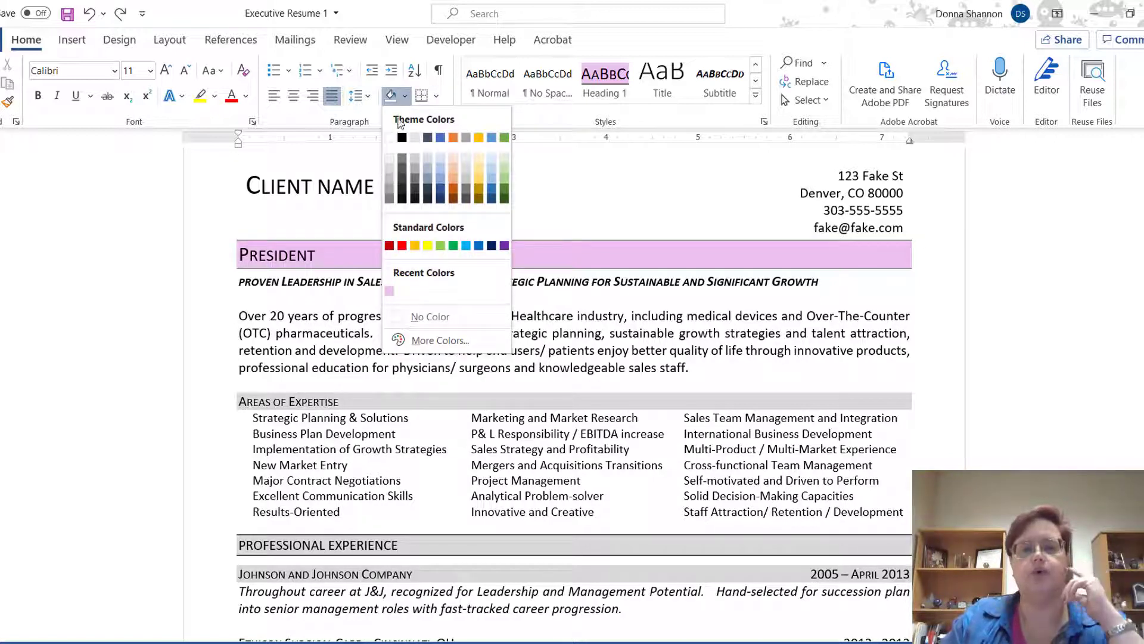
{"action": "left_click", "coordinate": [390, 292]}
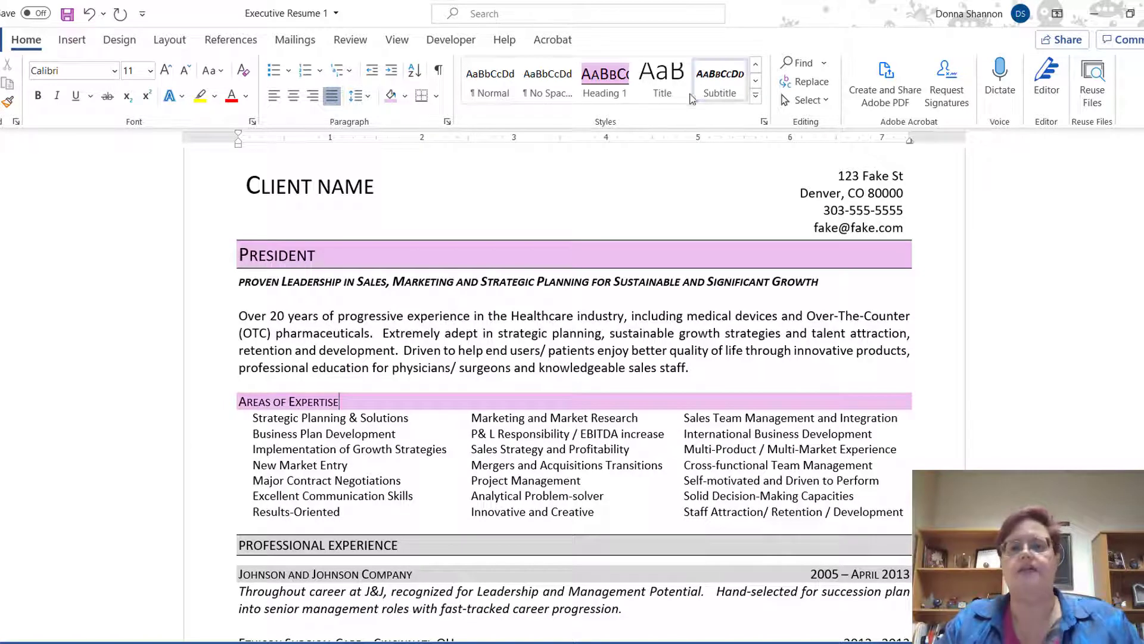
- Update the Heading 31 style to match the shaded Areas of Expertise heading
{"action": "left_click", "coordinate": [755, 97]}
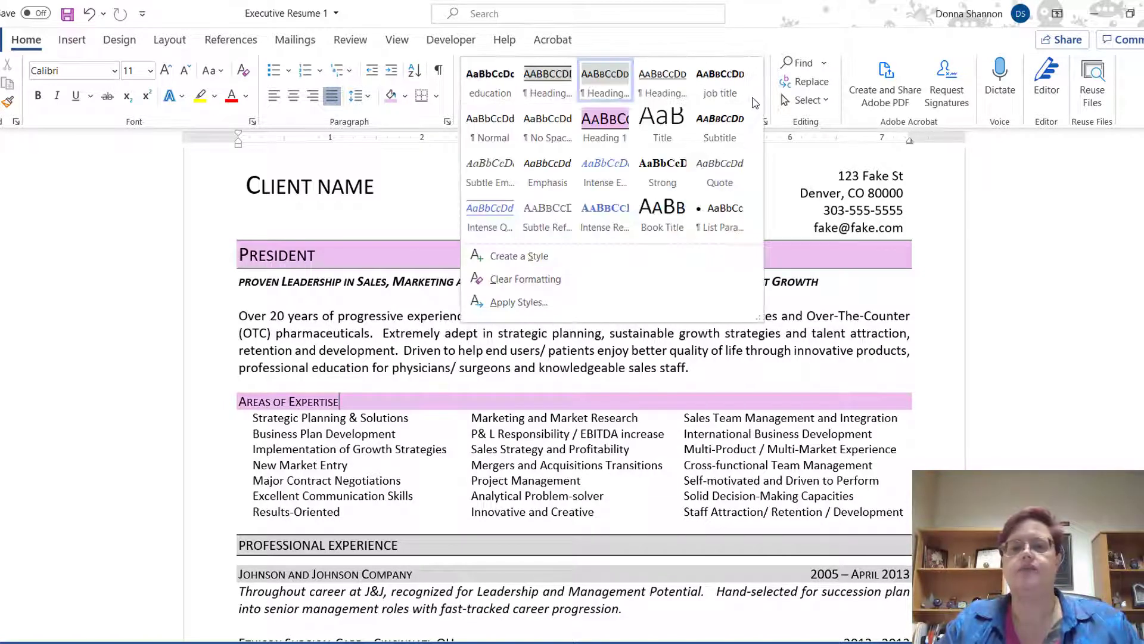
{"action": "right_click", "coordinate": [613, 76]}
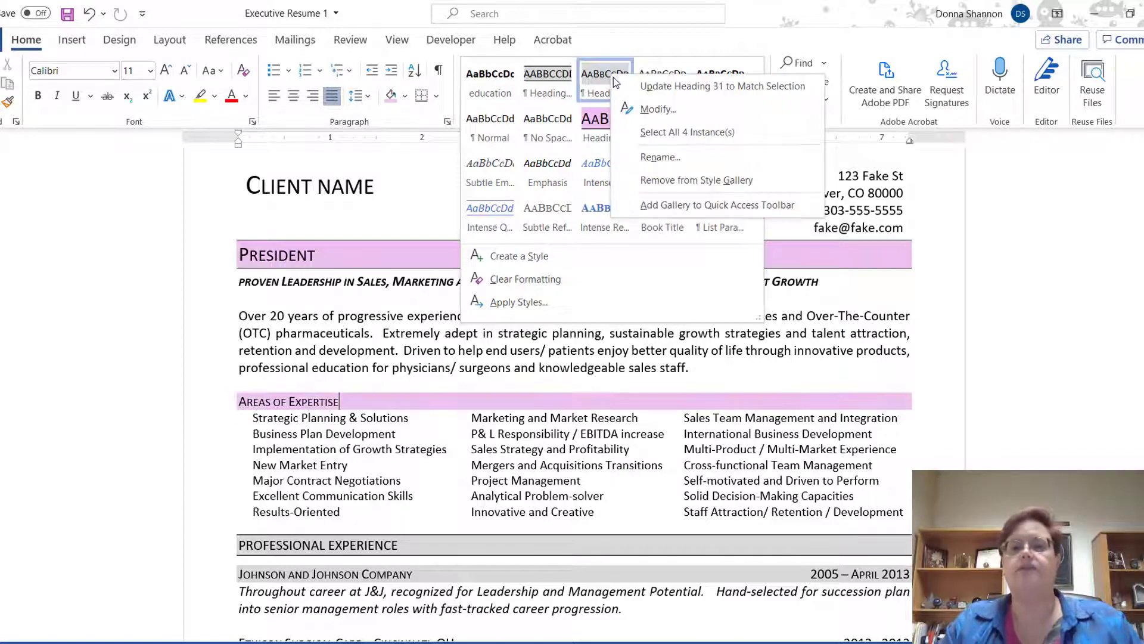
{"action": "left_click", "coordinate": [635, 86]}
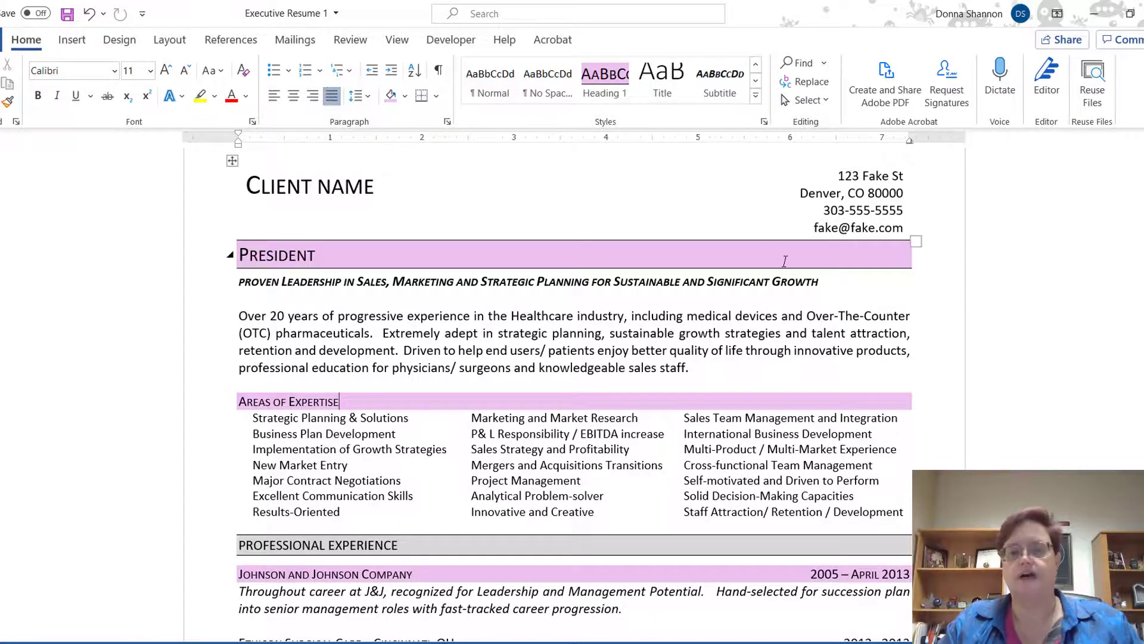
- Review the heading shading throughout the resume, comparing the company headings with the Areas of Expertise heading
{"action": "scroll", "coordinate": [786, 261], "scroll_direction": "down", "scroll_amount": 2}
{"action": "scroll", "coordinate": [786, 260], "scroll_direction": "down", "scroll_amount": 3}
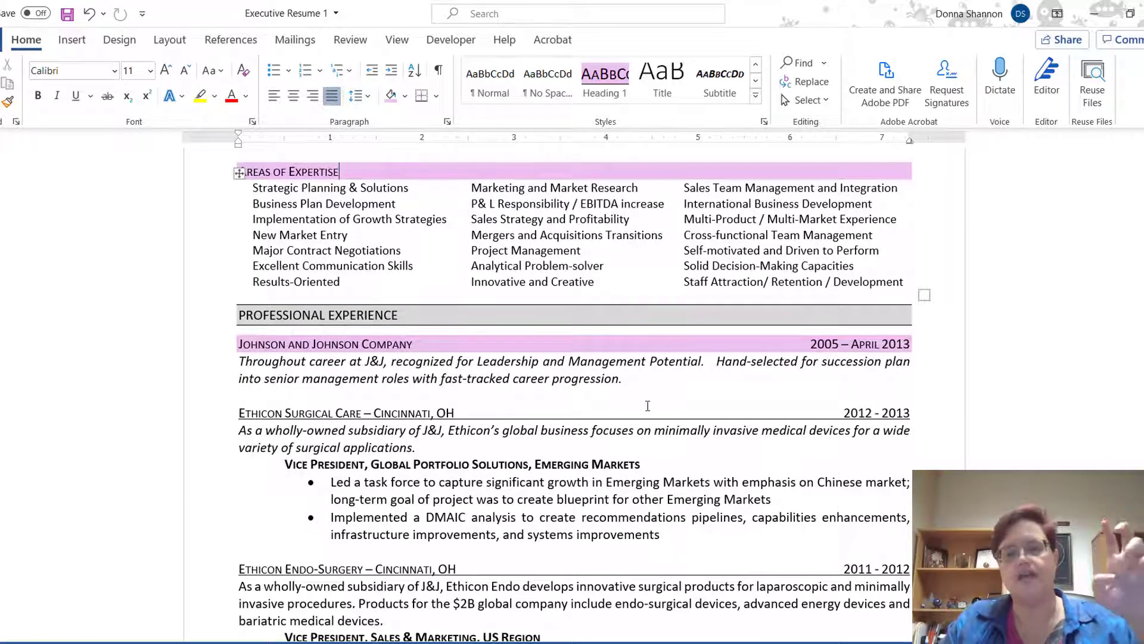
{"action": "scroll", "coordinate": [648, 405], "scroll_direction": "down", "scroll_amount": 20}
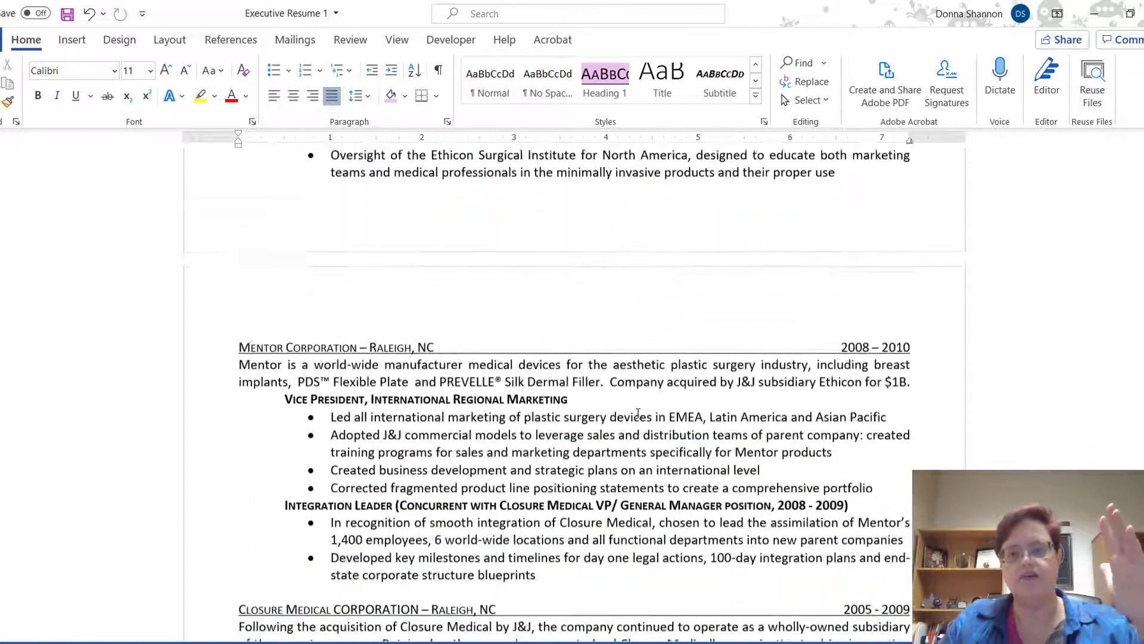
{"action": "scroll", "coordinate": [637, 415], "scroll_direction": "down", "scroll_amount": 3}
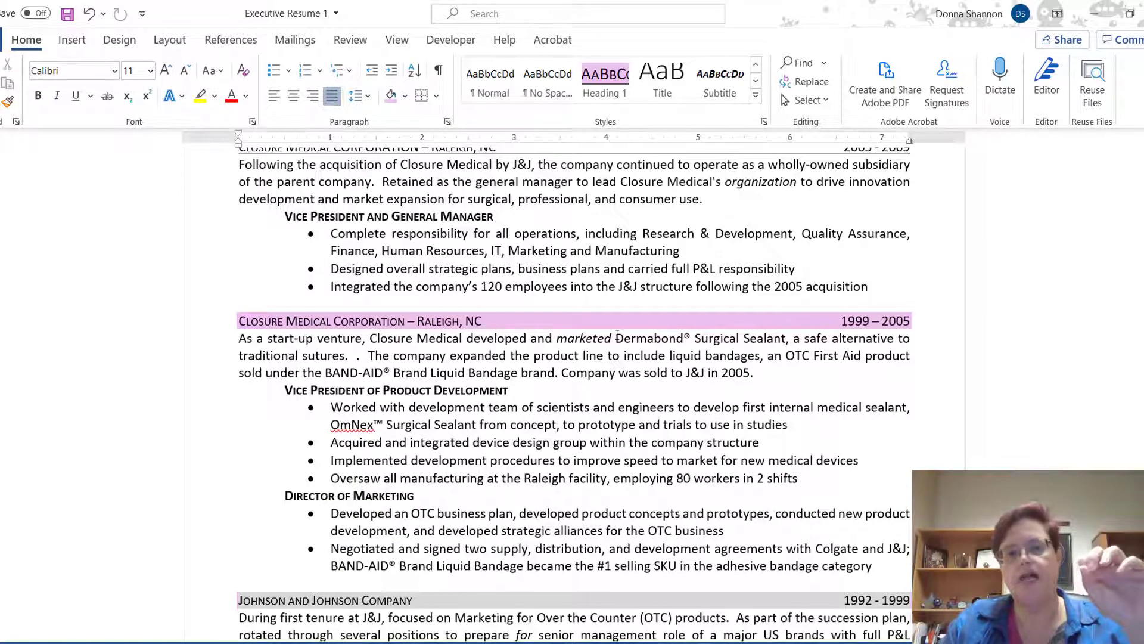
{"action": "scroll", "coordinate": [617, 335], "scroll_direction": "down", "scroll_amount": 4}
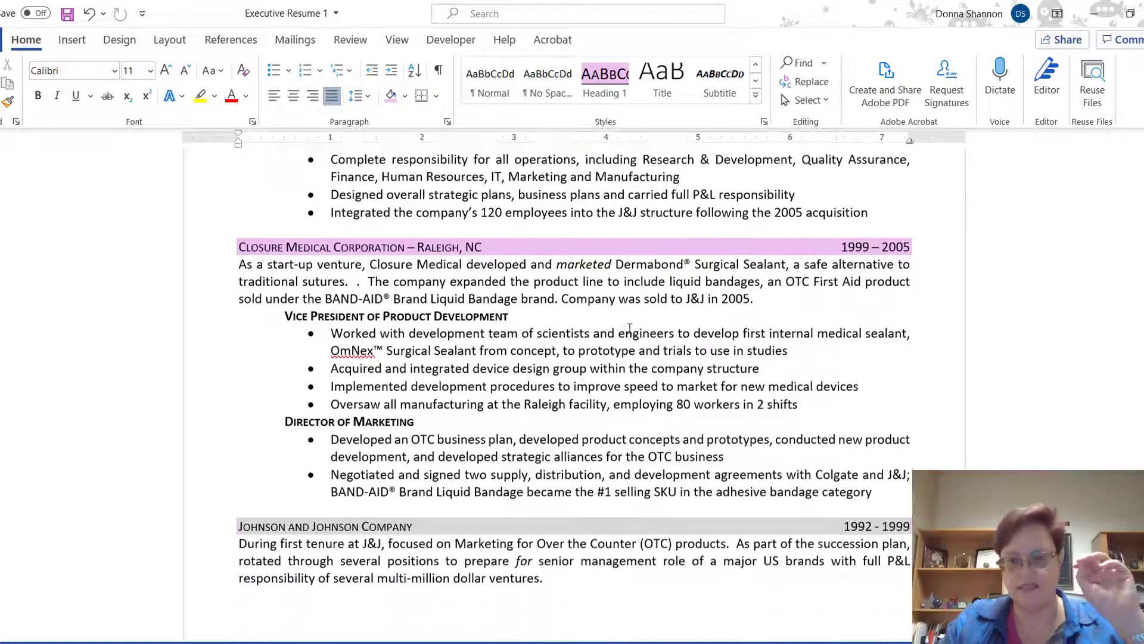
{"action": "scroll", "coordinate": [630, 332], "scroll_direction": "up", "scroll_amount": 3}
{"action": "scroll", "coordinate": [630, 332], "scroll_direction": "up", "scroll_amount": 20}
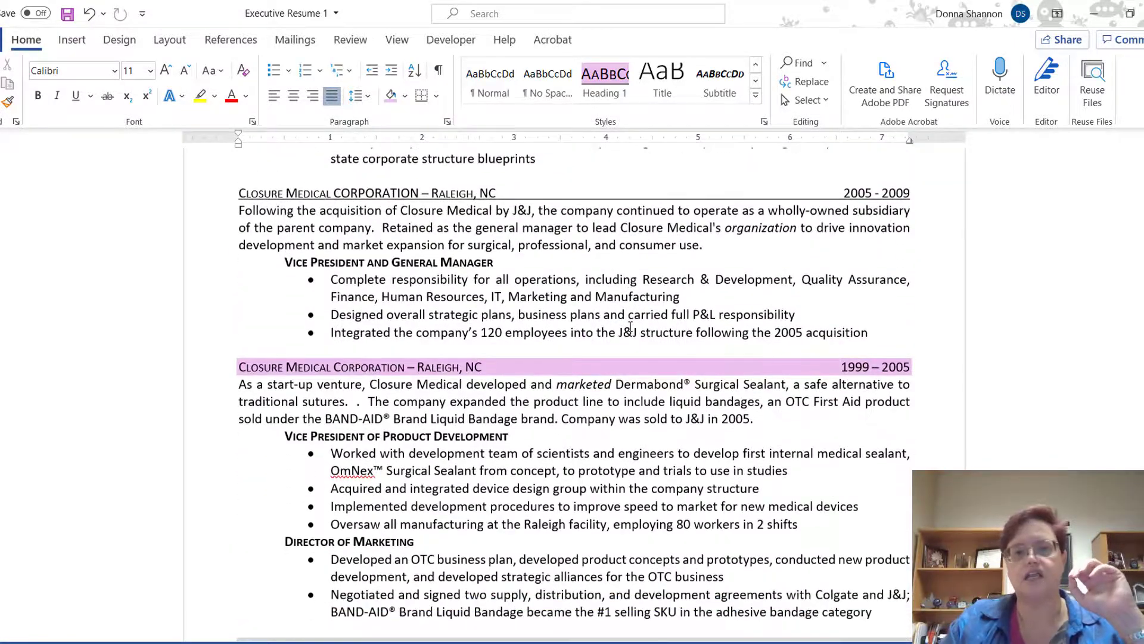
{"action": "scroll", "coordinate": [631, 327], "scroll_direction": "up", "scroll_amount": 7}
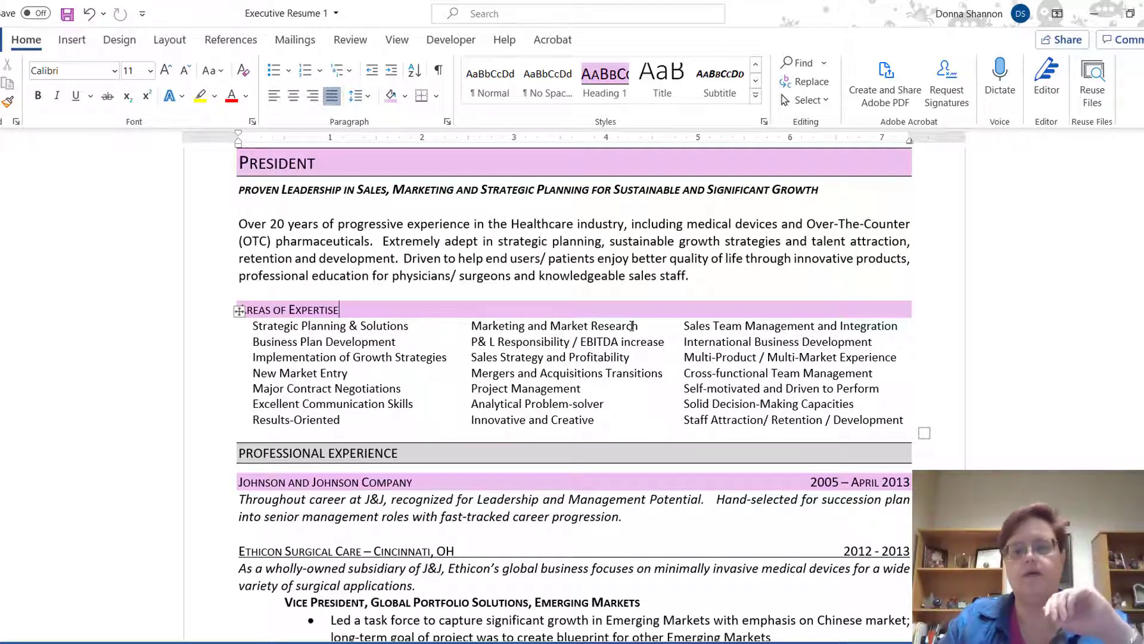
{"action": "scroll", "coordinate": [828, 193], "scroll_direction": "up", "scroll_amount": 1}
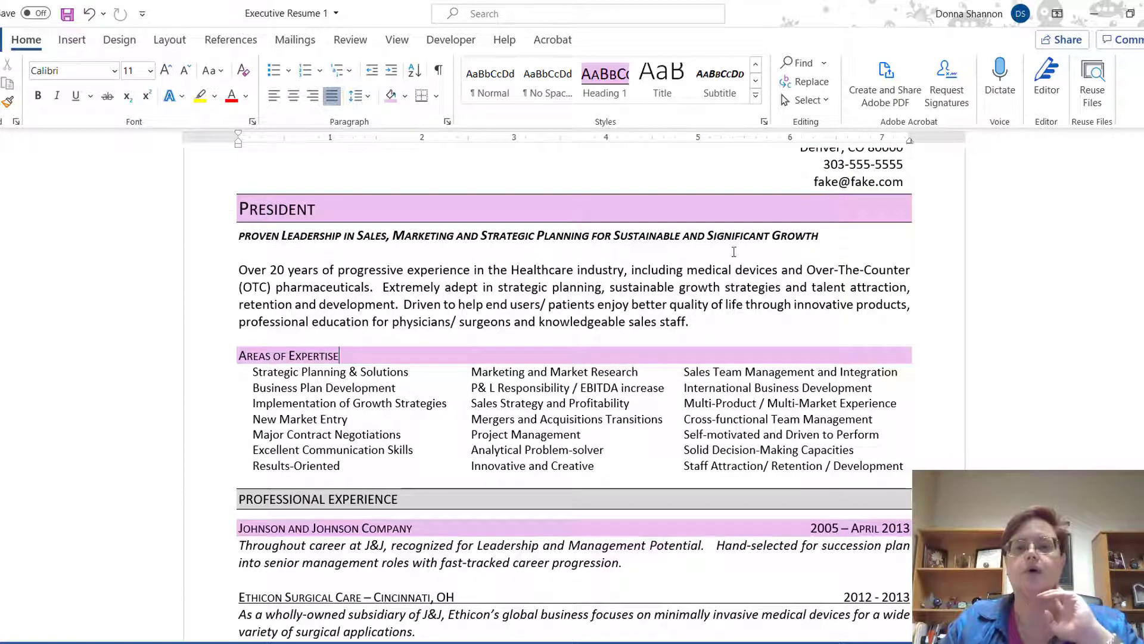
- Check which styles are applied to the tagline under President and to the Ethicon Surgical Care heading
{"action": "left_click", "coordinate": [734, 235]}
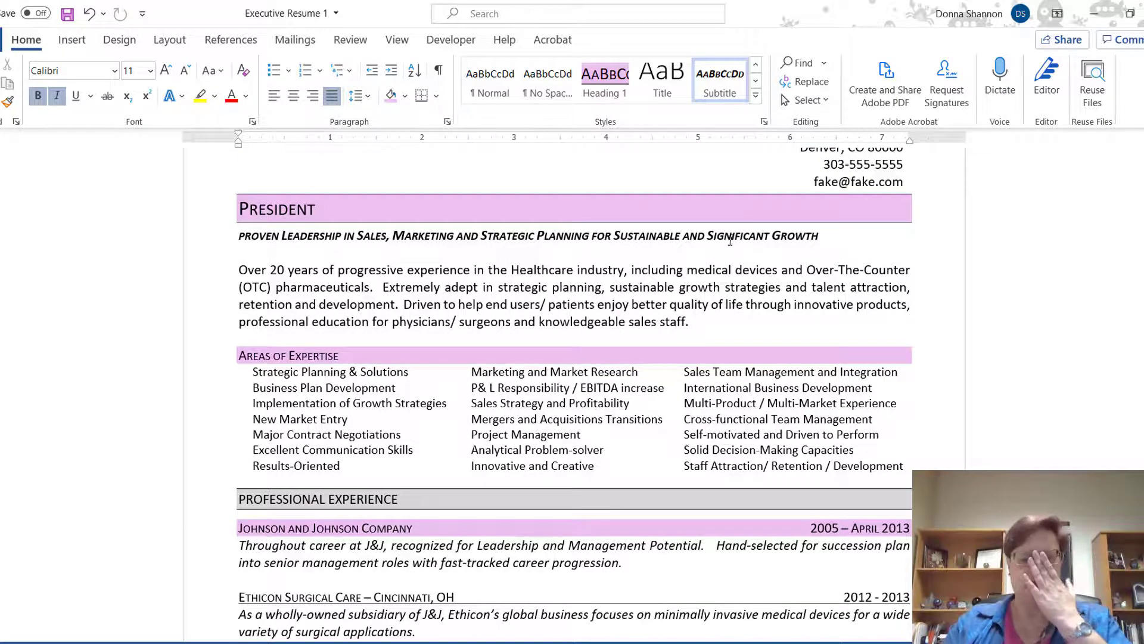
{"action": "scroll", "coordinate": [730, 240], "scroll_direction": "down", "scroll_amount": 6}
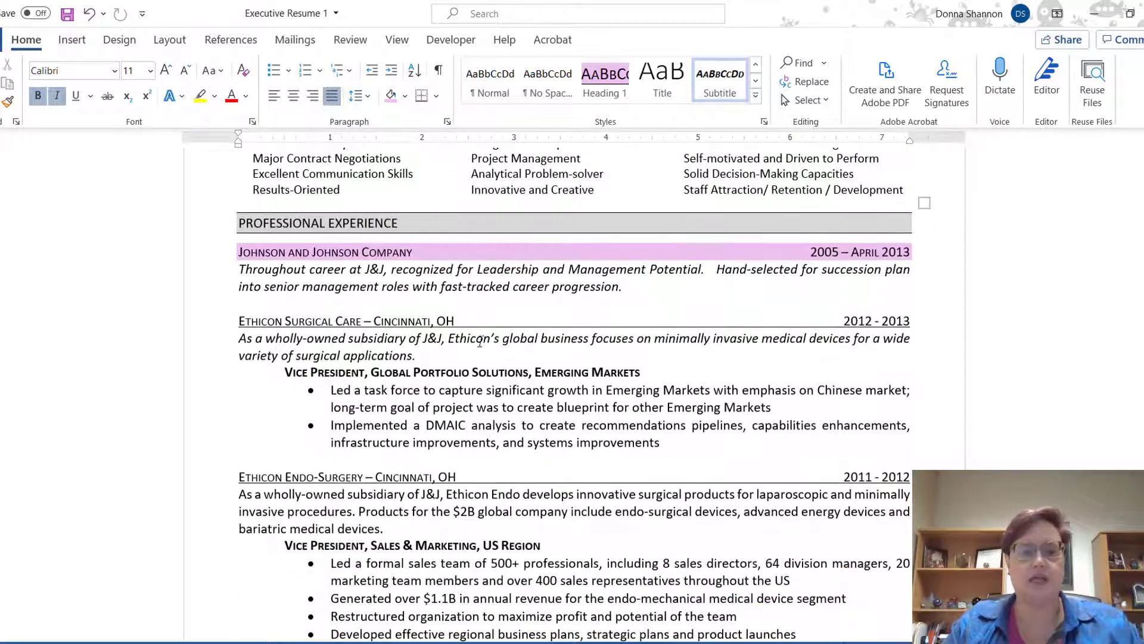
{"action": "left_click", "coordinate": [464, 317]}
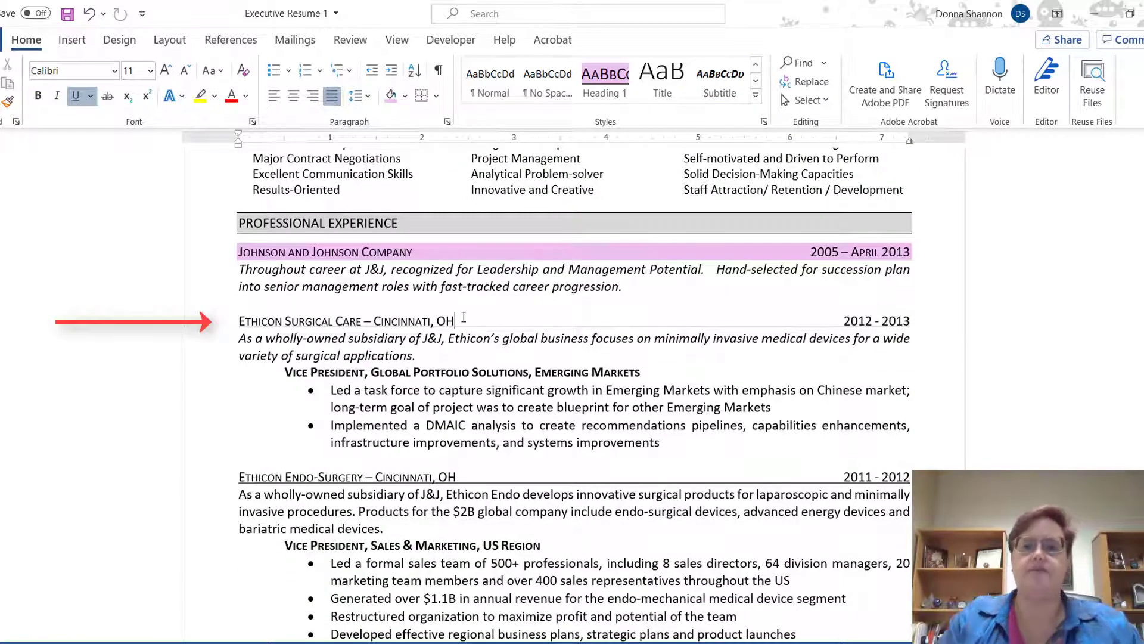
{"action": "left_click", "coordinate": [756, 95]}
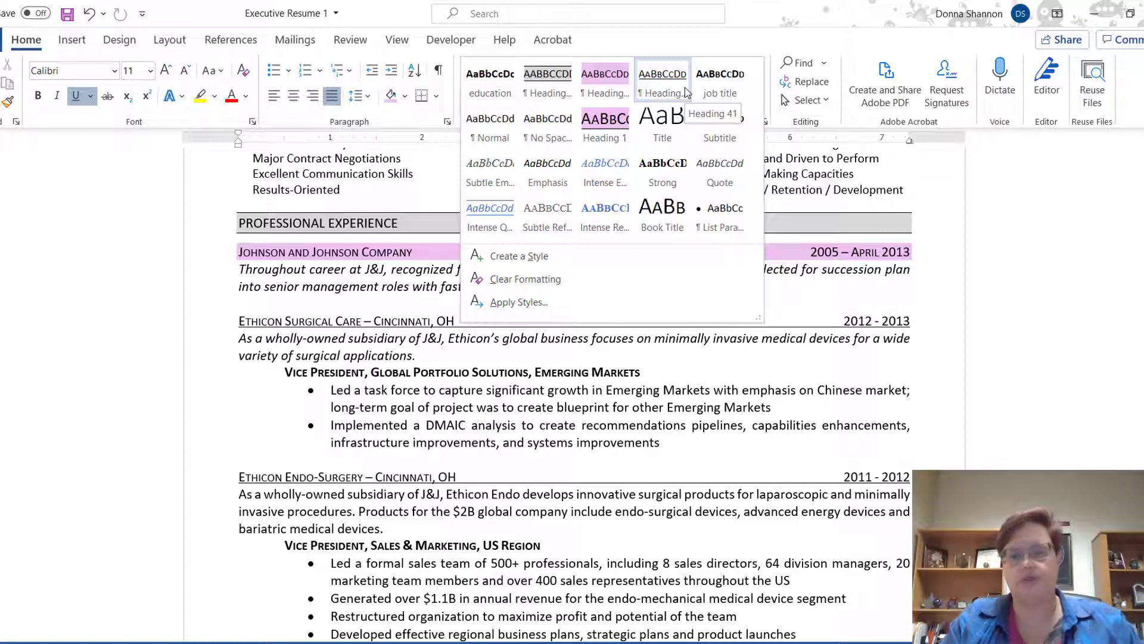
- Delete the tab before the 2012 - 2013 dates in the Ethicon Surgical Care heading and reinsert it
{"action": "left_click", "coordinate": [801, 316]}
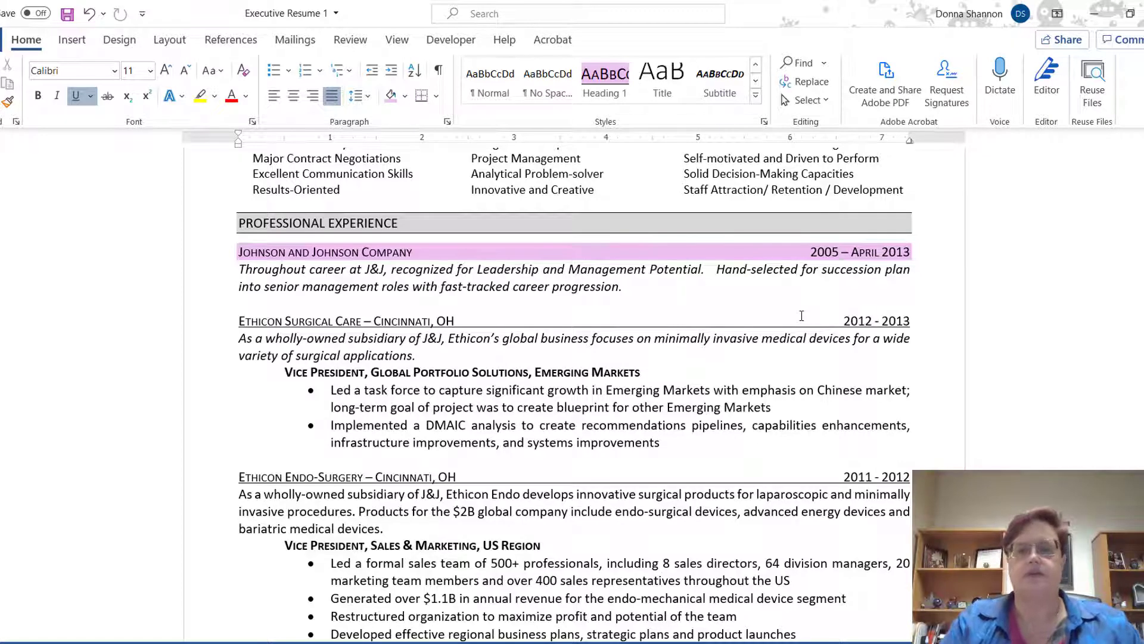
{"action": "key", "text": "BackSpace"}
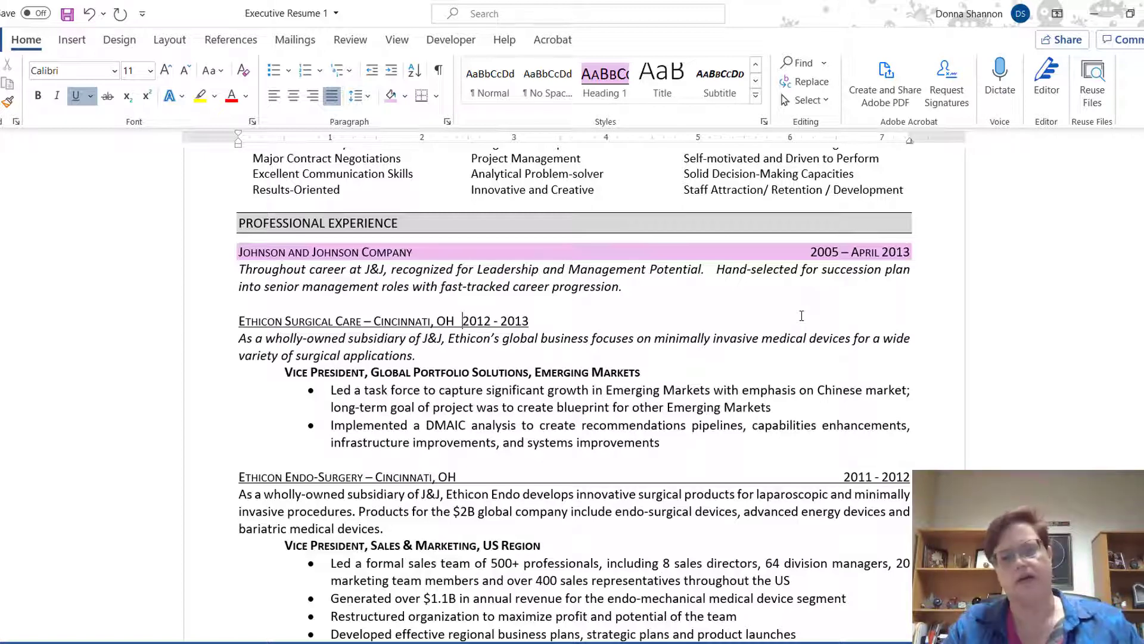
{"action": "key", "text": "Tab"}
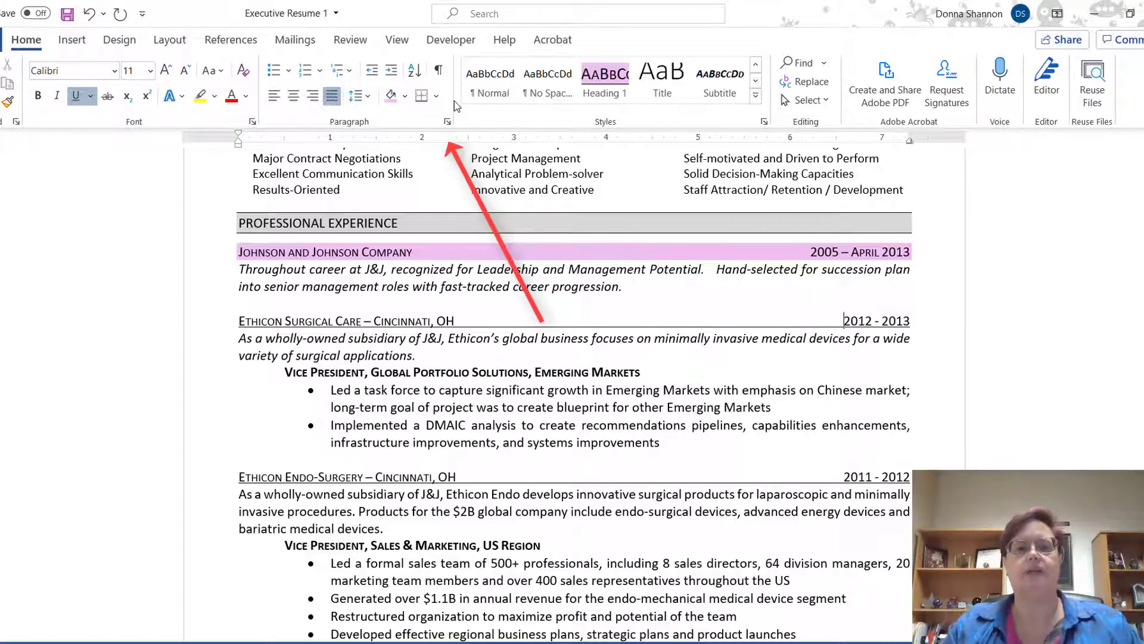
- Add a centre-aligned tab stop at 5" with no leader to the Ethicon Surgical Care heading
{"action": "left_click", "coordinate": [447, 122]}
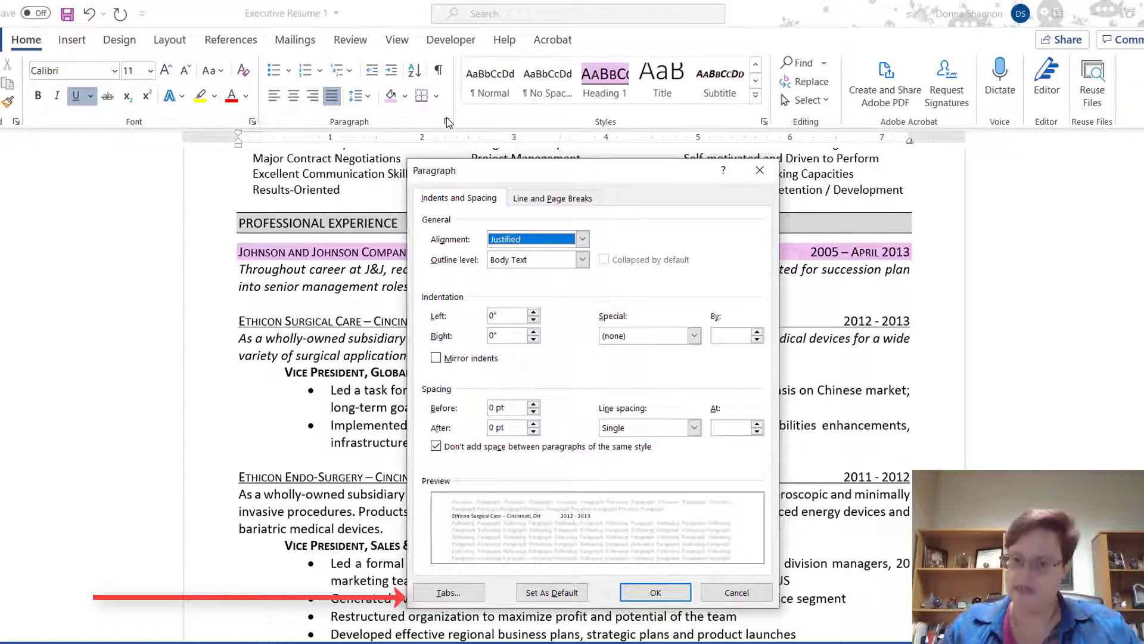
{"action": "left_click", "coordinate": [459, 594]}
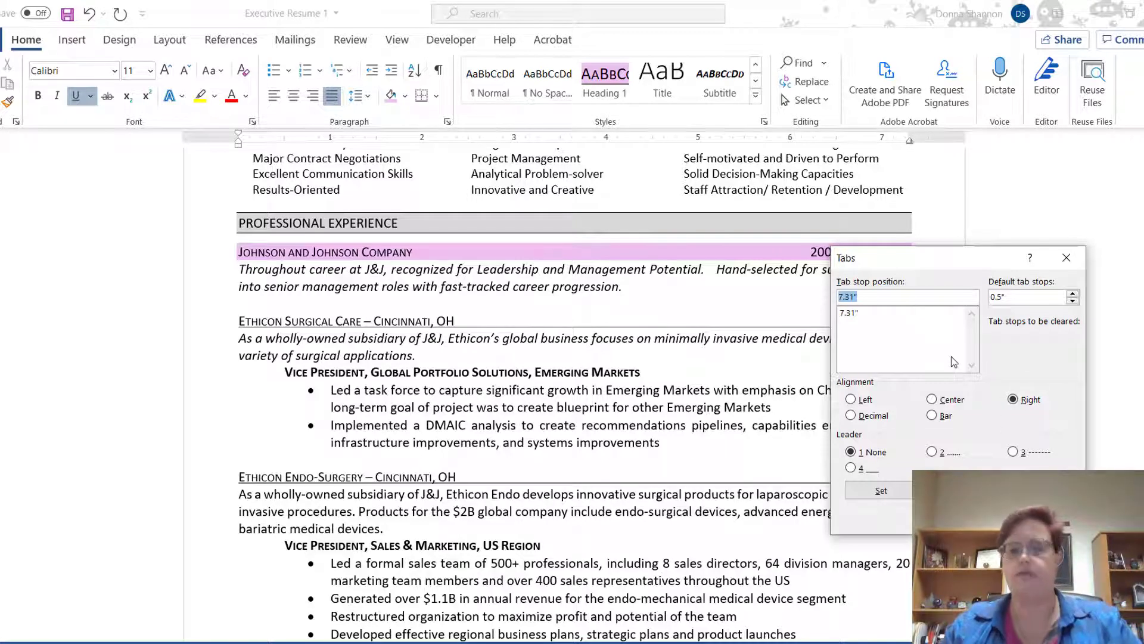
{"action": "type", "text": "5"}
{"action": "left_click", "coordinate": [933, 401]}
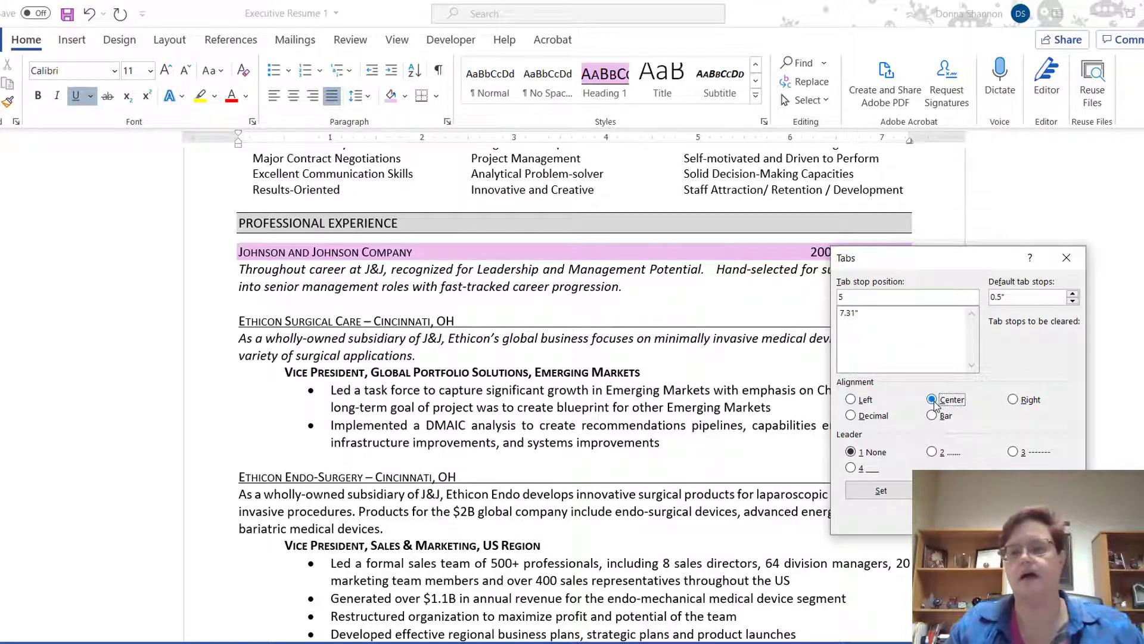
{"action": "left_click", "coordinate": [906, 491]}
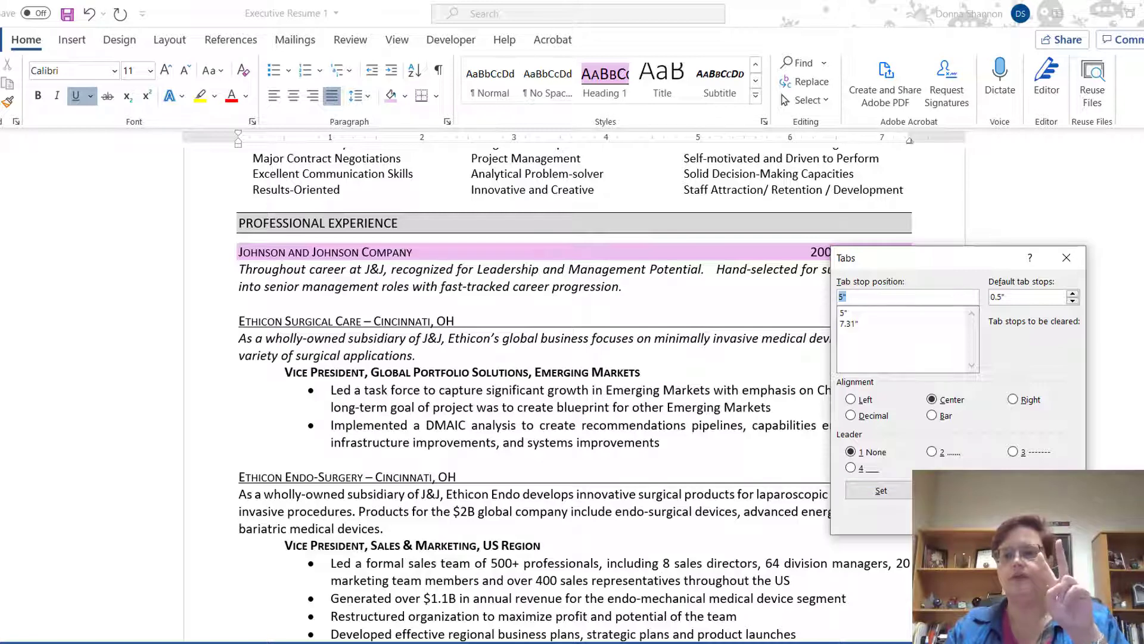
{"action": "left_click", "coordinate": [977, 518]}
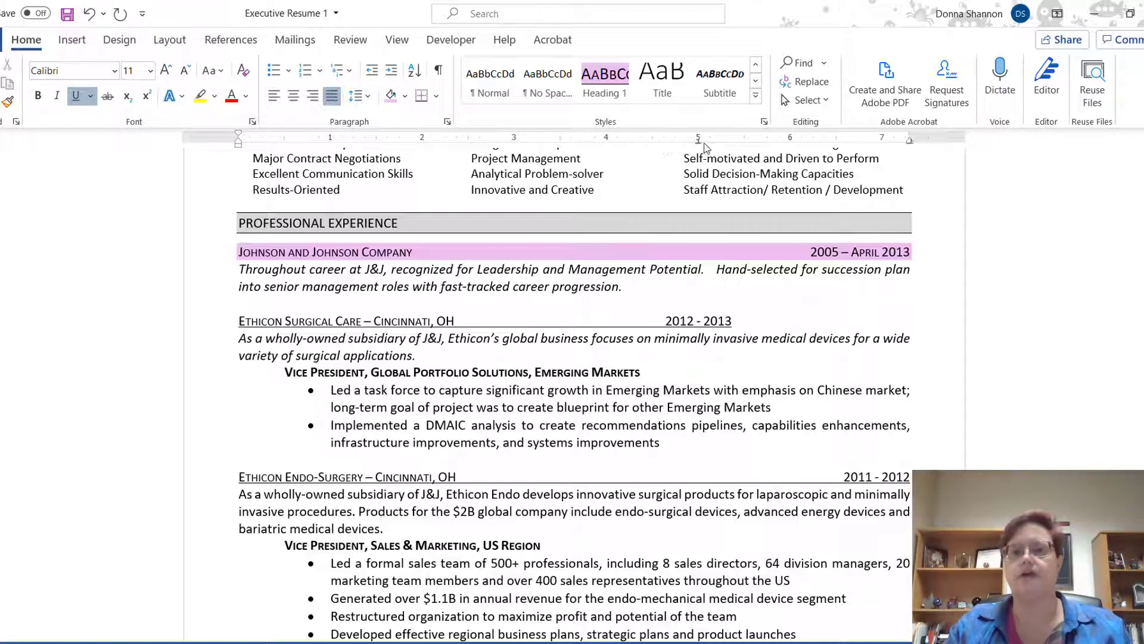
- Try removing the 5" tab stop from the Ethicon Surgical Care heading and undo the removal
{"action": "mouse_move", "coordinate": [699, 142]}
{"action": "left_mouse_down"}
{"action": "mouse_move", "coordinate": [595, 153]}
{"action": "mouse_move", "coordinate": [596, 179]}
{"action": "left_mouse_up"}
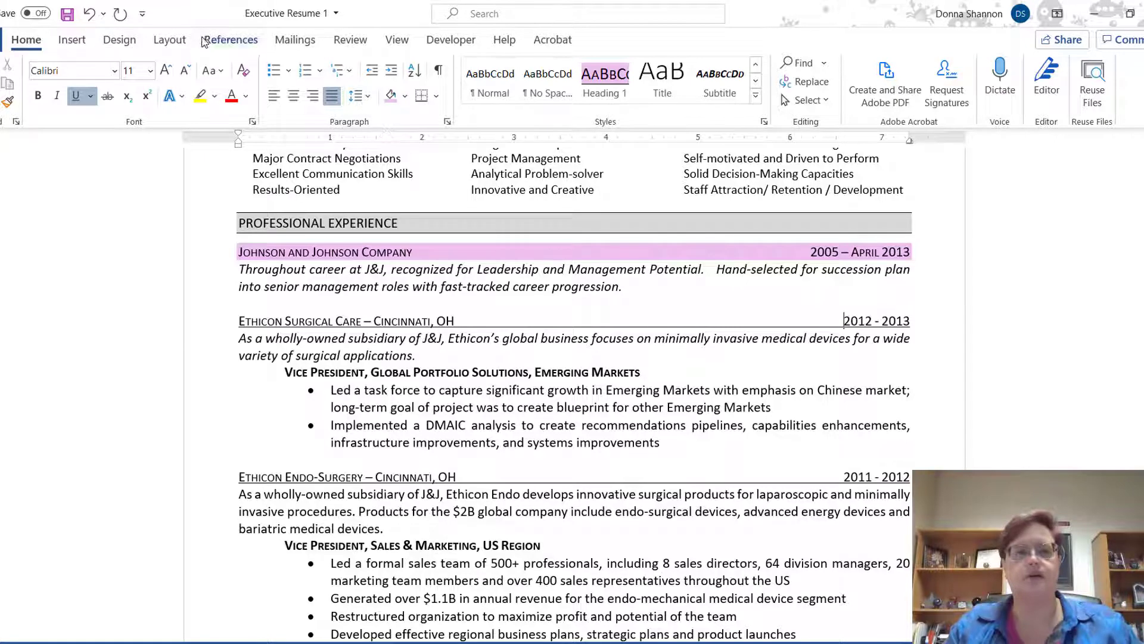
{"action": "left_click", "coordinate": [90, 20]}
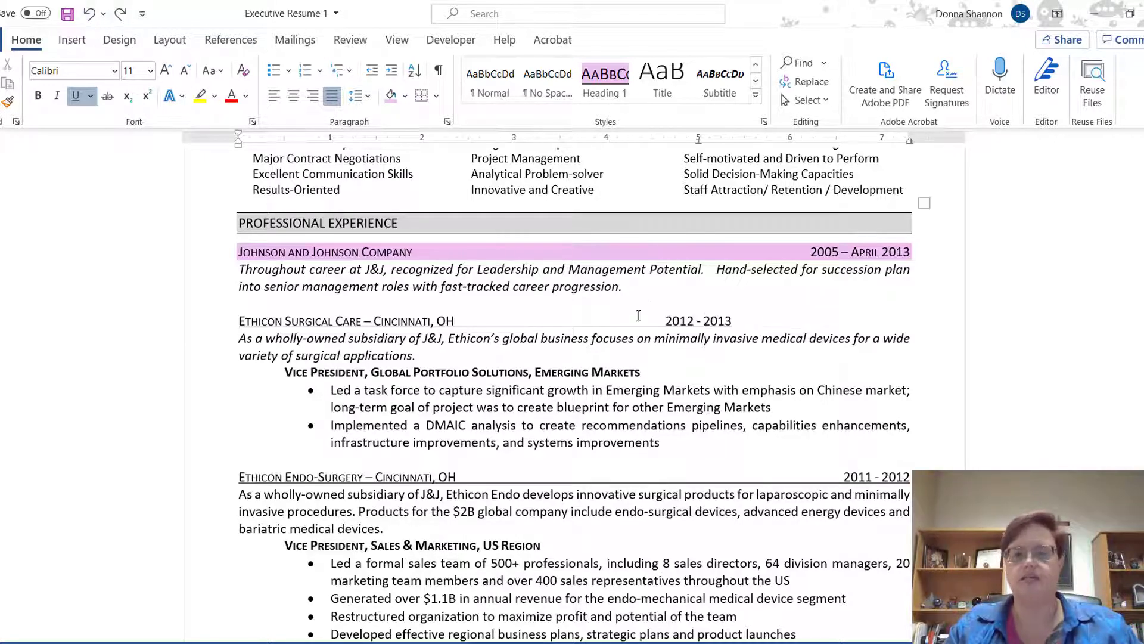
- Insert a tab before 2013 in the date range of the Ethicon Surgical Care heading
{"action": "left_click", "coordinate": [704, 321]}
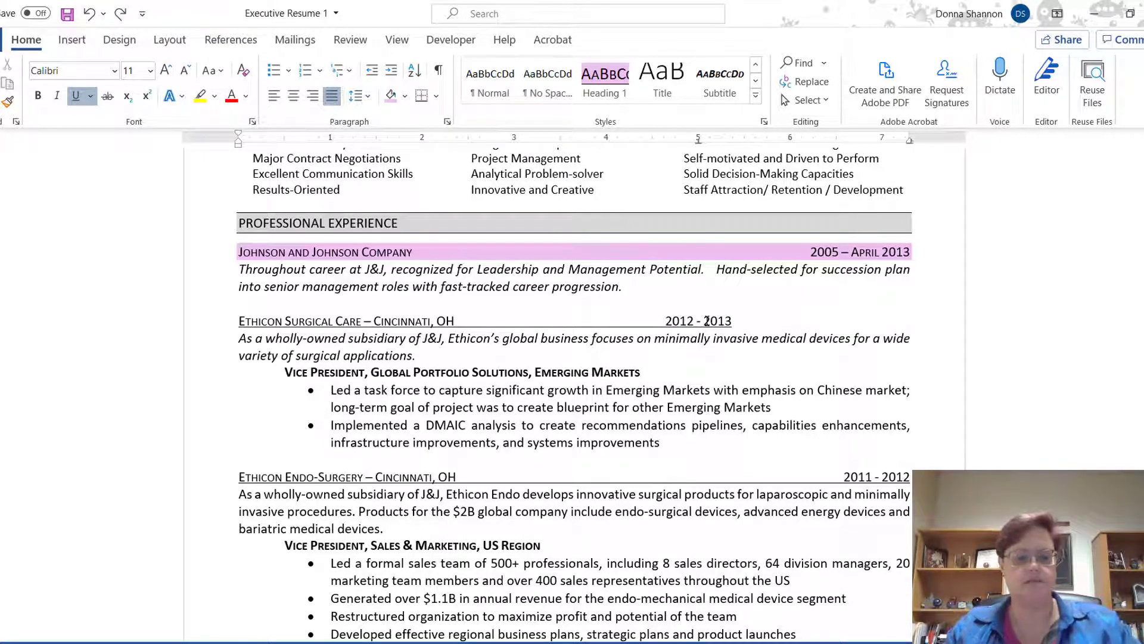
{"action": "key", "text": "Tab"}
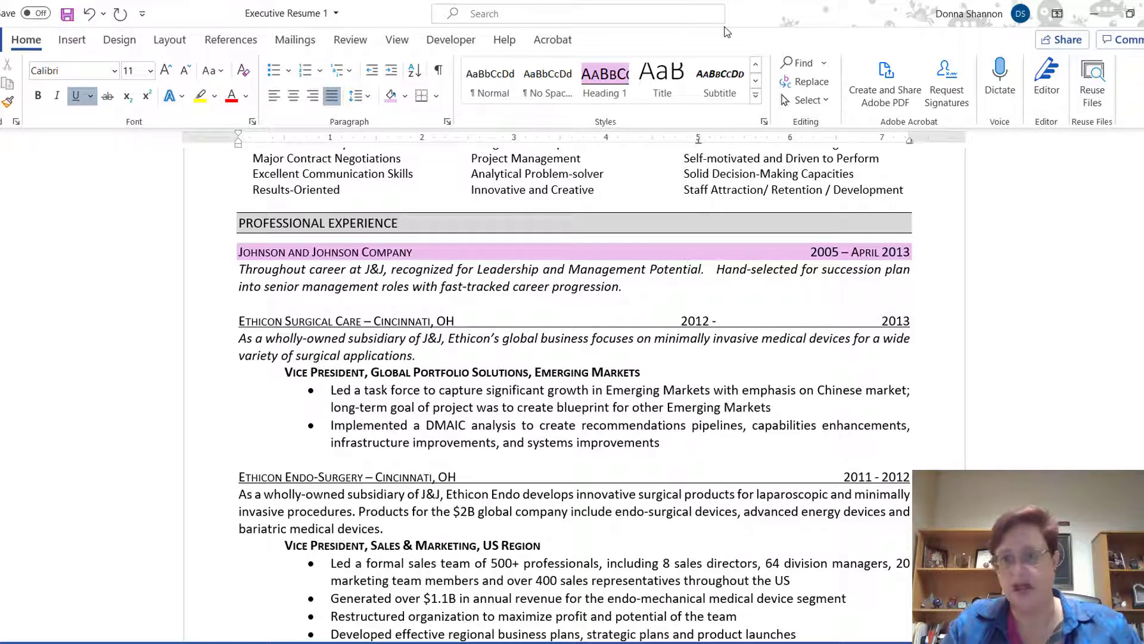
- Update the Heading 41 style to match the Ethicon Surgical Care heading and check the other company headings' dates
{"action": "left_click", "coordinate": [756, 95]}
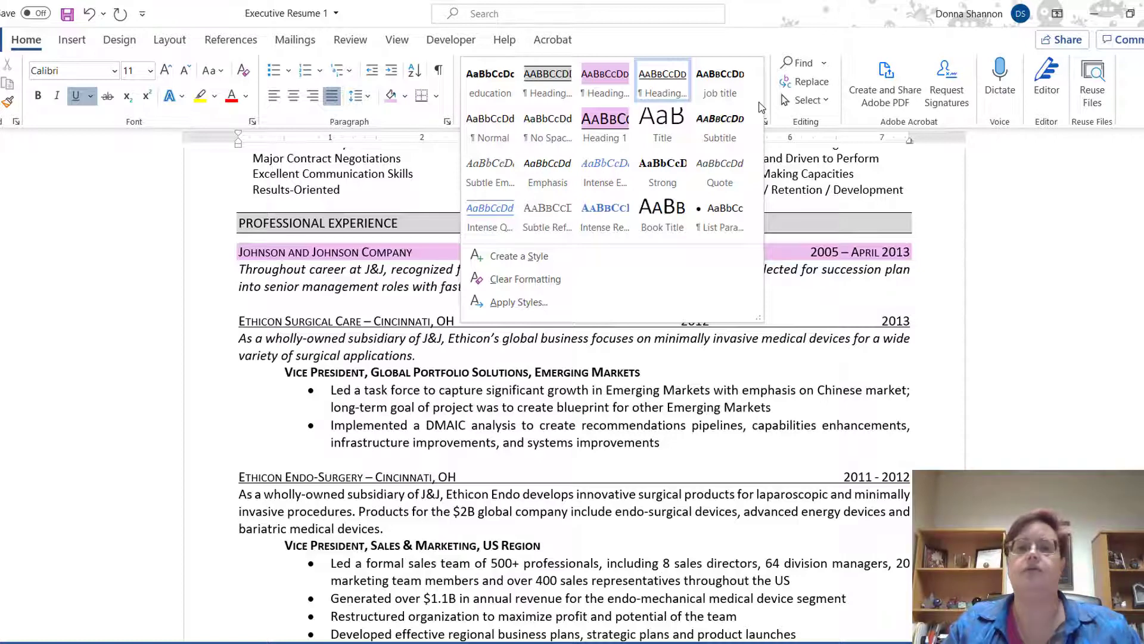
{"action": "right_click", "coordinate": [652, 92]}
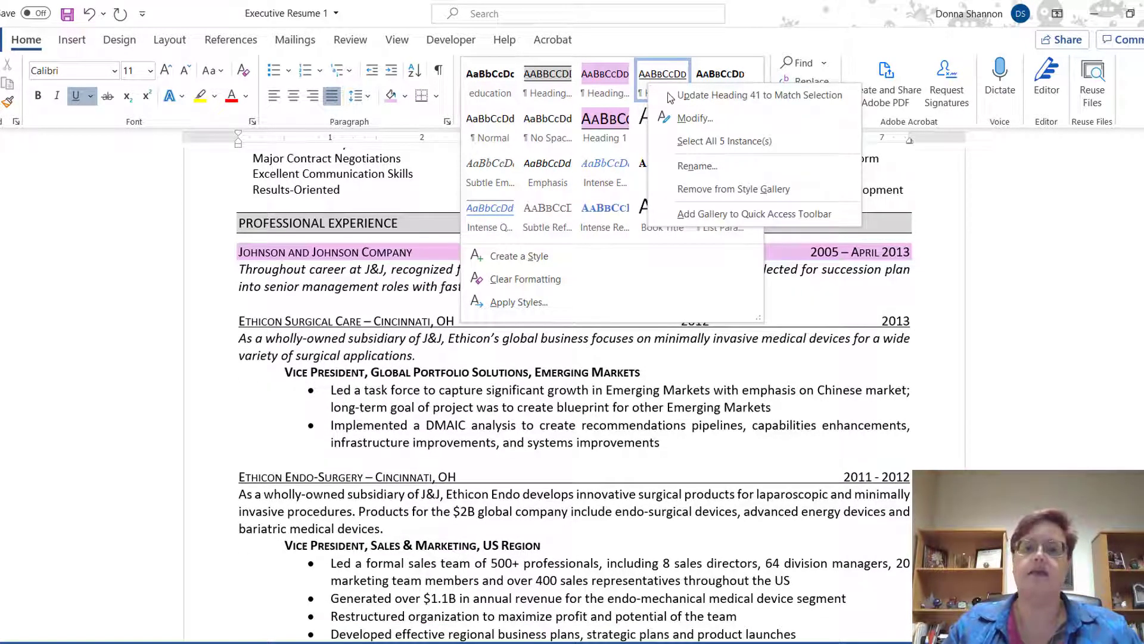
{"action": "left_click", "coordinate": [702, 97]}
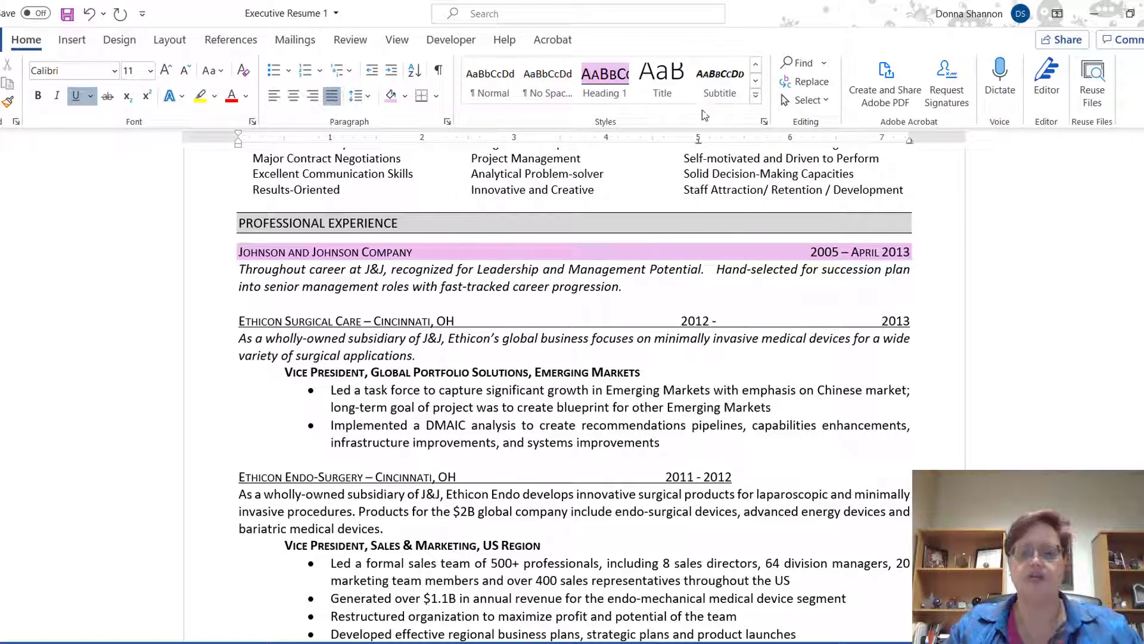
{"action": "scroll", "coordinate": [684, 470], "scroll_direction": "down", "scroll_amount": 3}
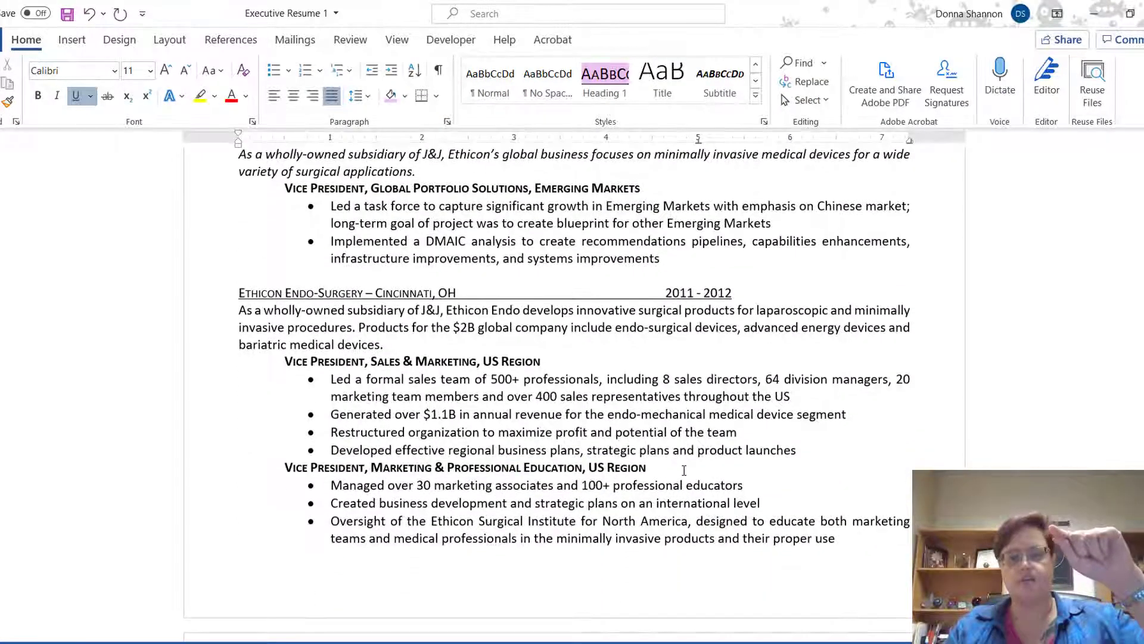
{"action": "scroll", "coordinate": [684, 471], "scroll_direction": "down", "scroll_amount": 9}
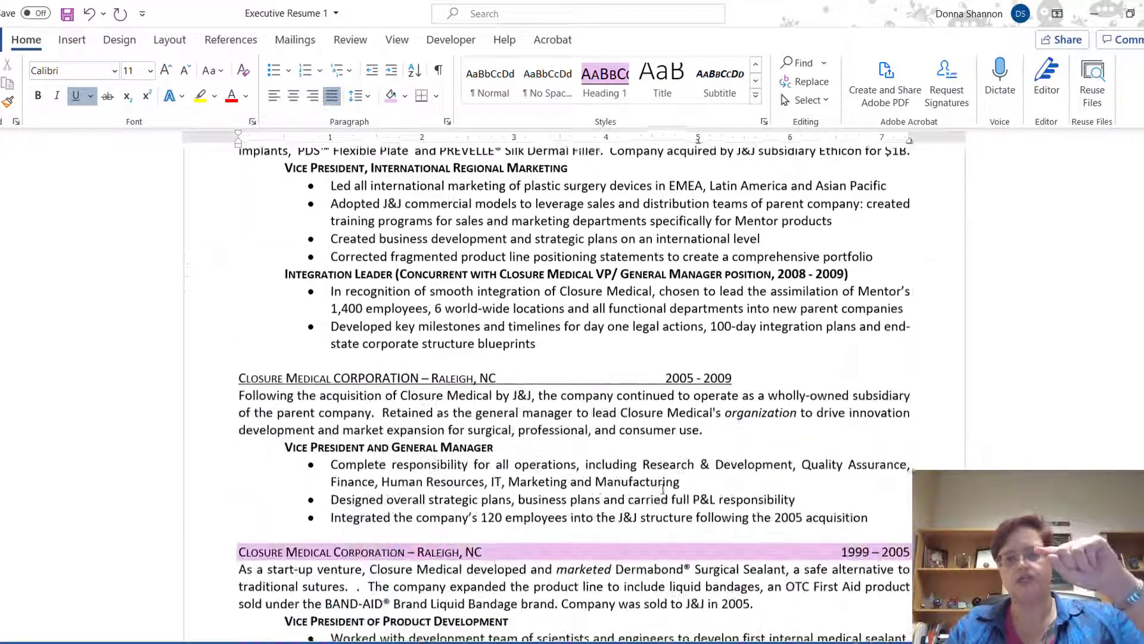
{"action": "scroll", "coordinate": [663, 489], "scroll_direction": "down", "scroll_amount": 2}
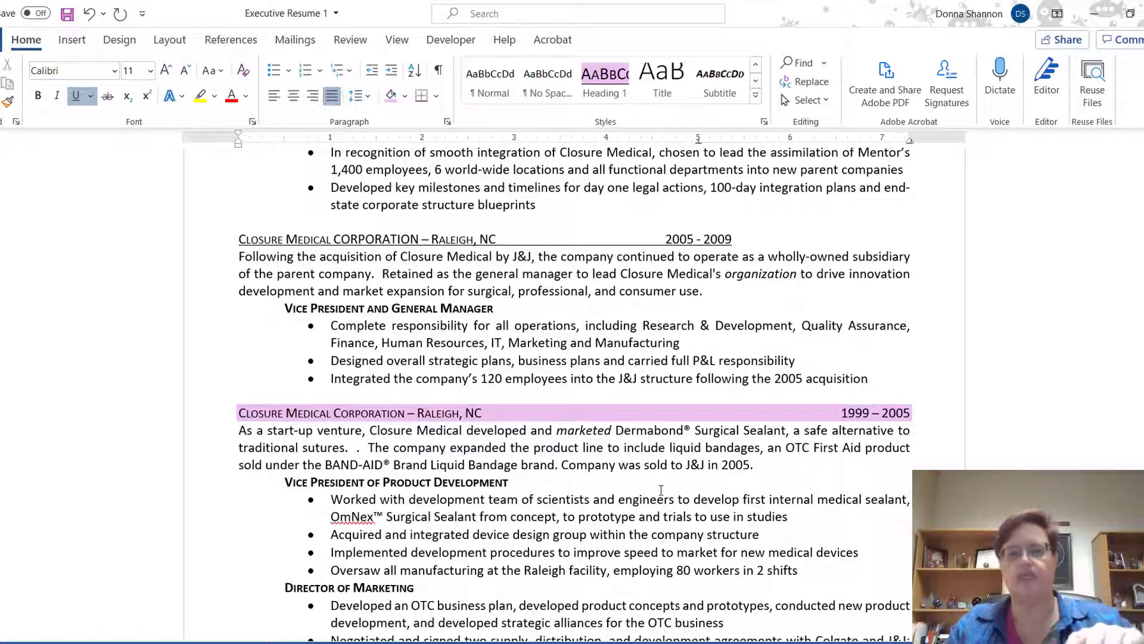
{"action": "scroll", "coordinate": [660, 489], "scroll_direction": "up", "scroll_amount": 18}
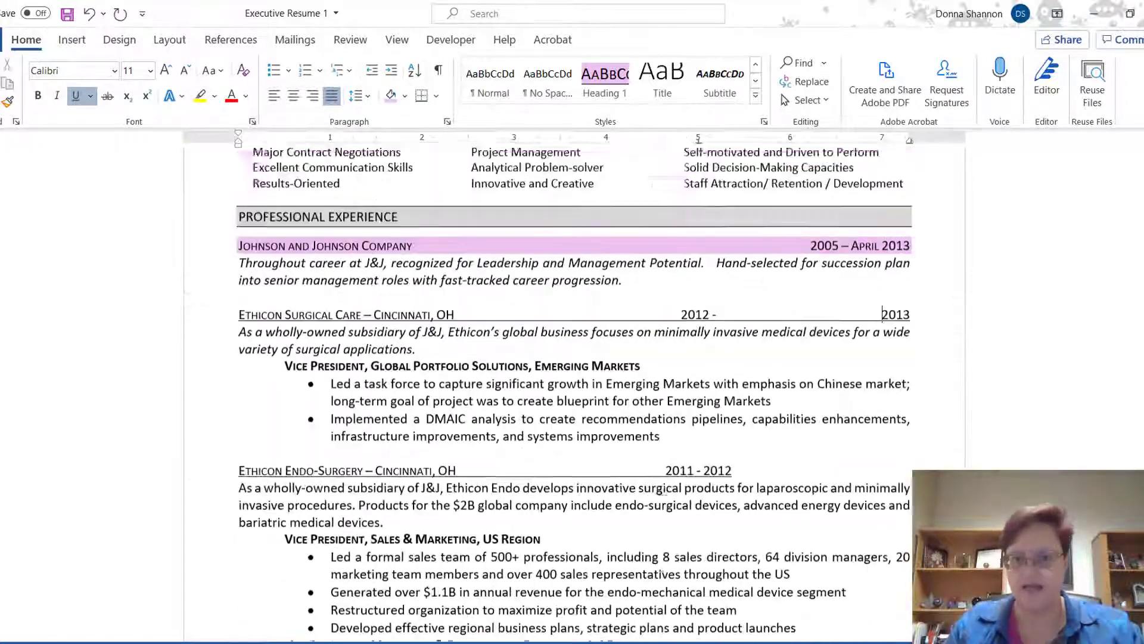
{"action": "scroll", "coordinate": [660, 489], "scroll_direction": "up", "scroll_amount": 6}
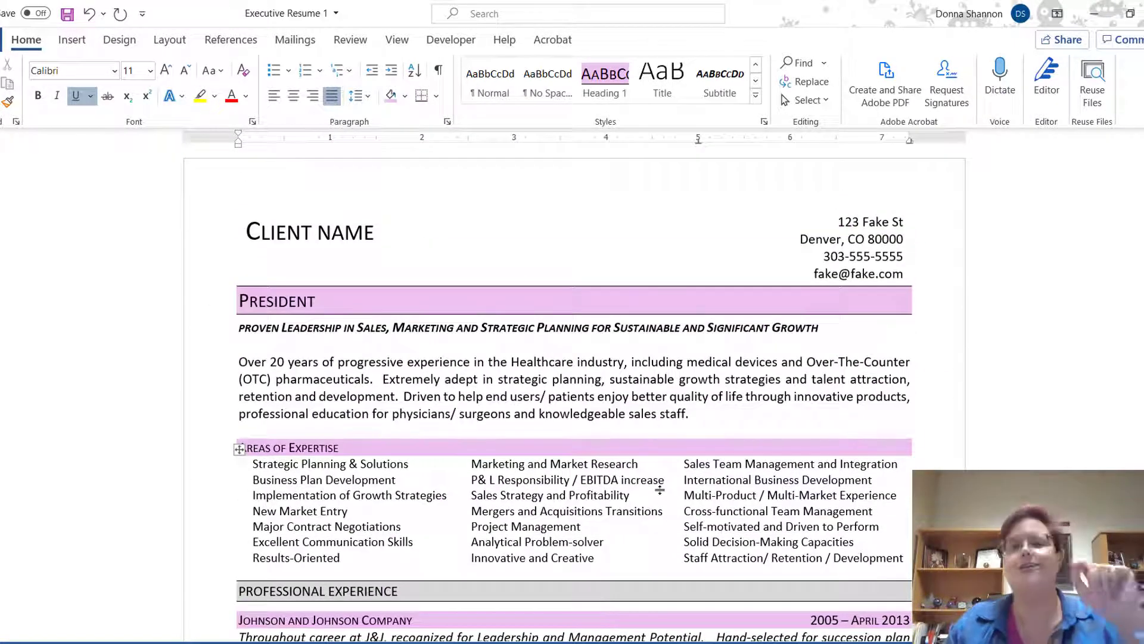